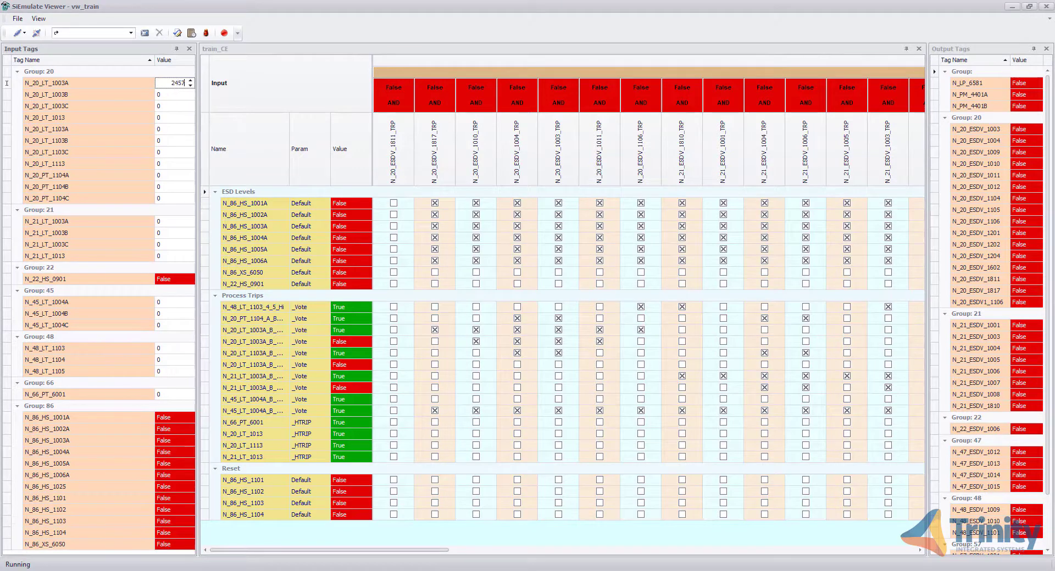
Set input tags N_20_LT_1003A, N_20_LT_1003B, N_20_LT_1003C and N_20_LT_1013 to 2457.
{"action": "key", "text": "Return"}
{"action": "left_click", "coordinate": [159, 99]}
{"action": "type", "text": "2457"}
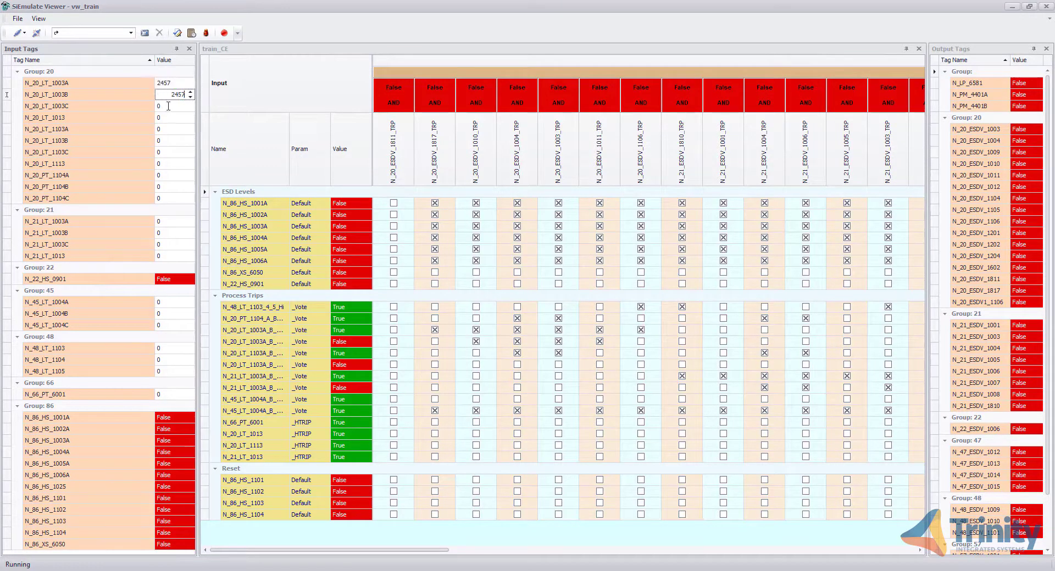
{"action": "left_click", "coordinate": [167, 103]}
{"action": "type", "text": "2457"}
{"action": "left_click", "coordinate": [168, 116]}
{"action": "type", "text": "2457"}
Set input tags N_20_LT_1103A, N_20_LT_1103B, N_20_LT_1103C and N_20_LT_1113 to 2457.
{"action": "left_click", "coordinate": [170, 132]}
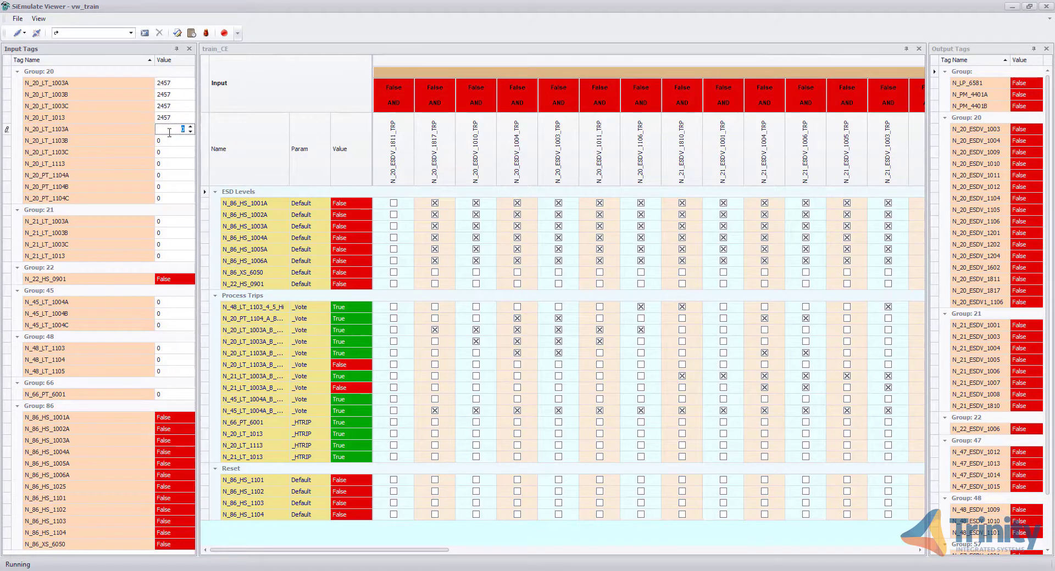
{"action": "type", "text": "2457"}
{"action": "left_click", "coordinate": [169, 143]}
{"action": "type", "text": "2457"}
{"action": "left_click", "coordinate": [168, 155]}
{"action": "type", "text": "2457"}
{"action": "left_click", "coordinate": [167, 164]}
{"action": "type", "text": "2457"}
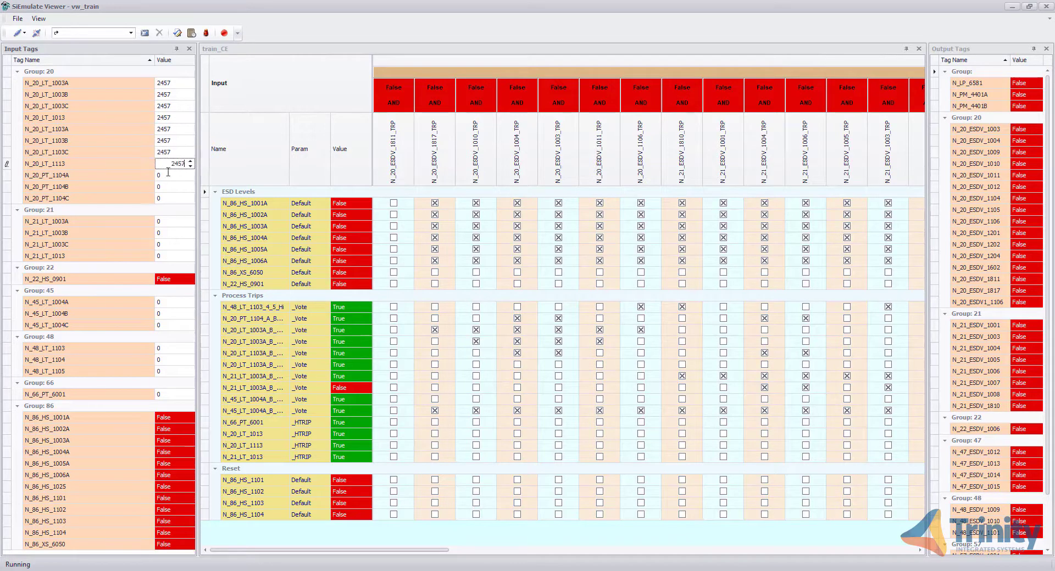
Set input tags N_20_PT_1104A, N_20_PT_1104B and N_20_PT_1104C to 2457.
{"action": "left_click", "coordinate": [168, 175]}
{"action": "type", "text": "2457"}
{"action": "left_click", "coordinate": [167, 187]}
{"action": "type", "text": "2457"}
{"action": "left_click", "coordinate": [169, 199]}
{"action": "type", "text": "2457"}
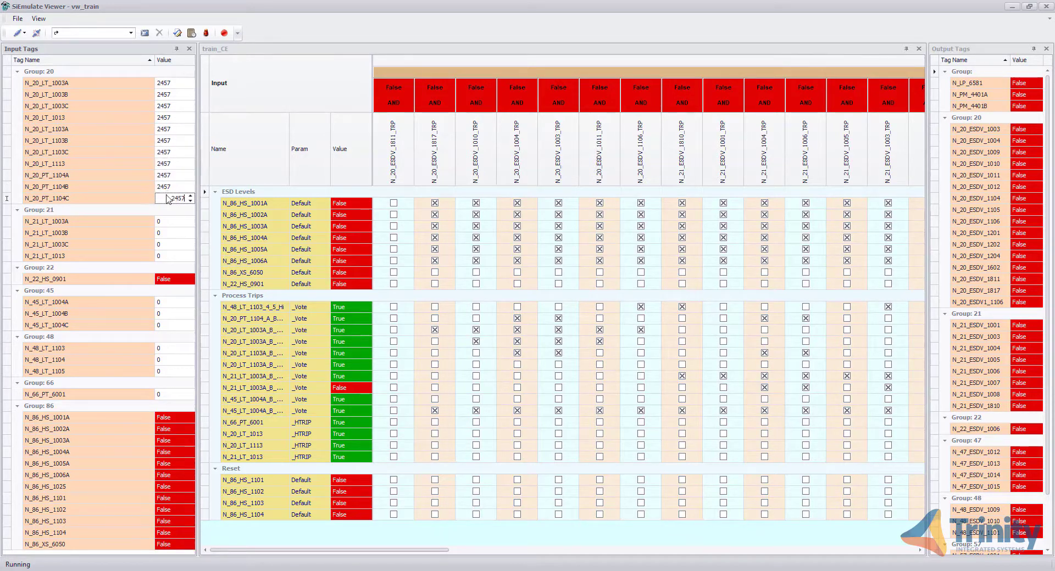
Set the group 21 input tags N_21_LT_1003A, N_21_LT_1003B, N_21_LT_1003C and N_21_LT_1013 to 2457.
{"action": "left_click", "coordinate": [167, 221]}
{"action": "type", "text": "2457"}
{"action": "left_click", "coordinate": [168, 233]}
{"action": "type", "text": "2457"}
{"action": "left_click", "coordinate": [166, 244]}
{"action": "type", "text": "2457"}
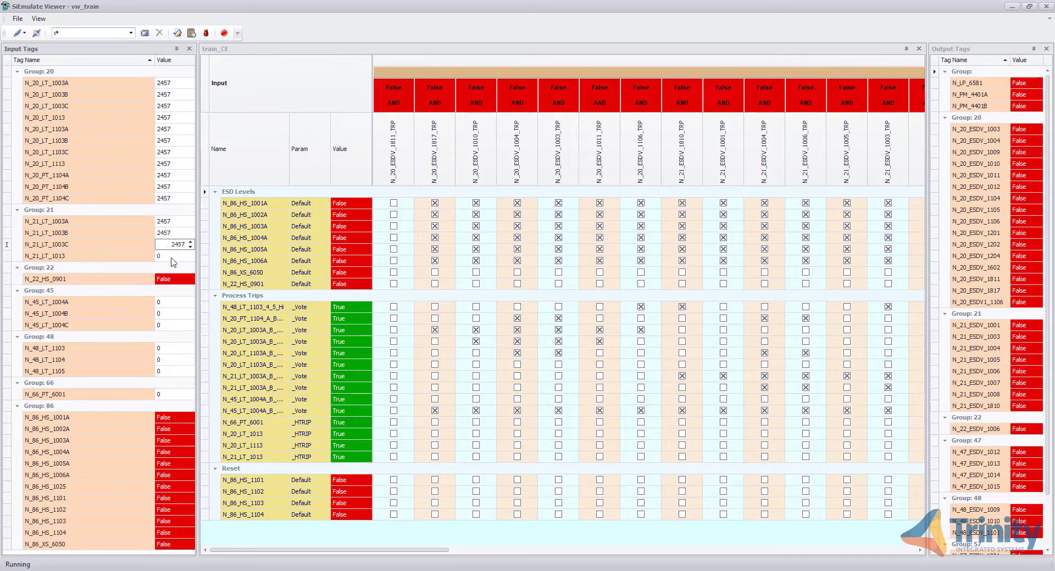
{"action": "left_click", "coordinate": [165, 256]}
{"action": "type", "text": "2457"}
Set the group 45 input tags N_45_LT_1004A, N_45_LT_1004B and N_45_LT_1004C to 2457.
{"action": "left_click", "coordinate": [165, 302]}
{"action": "type", "text": "2457"}
{"action": "left_click", "coordinate": [165, 314]}
{"action": "type", "text": "2457"}
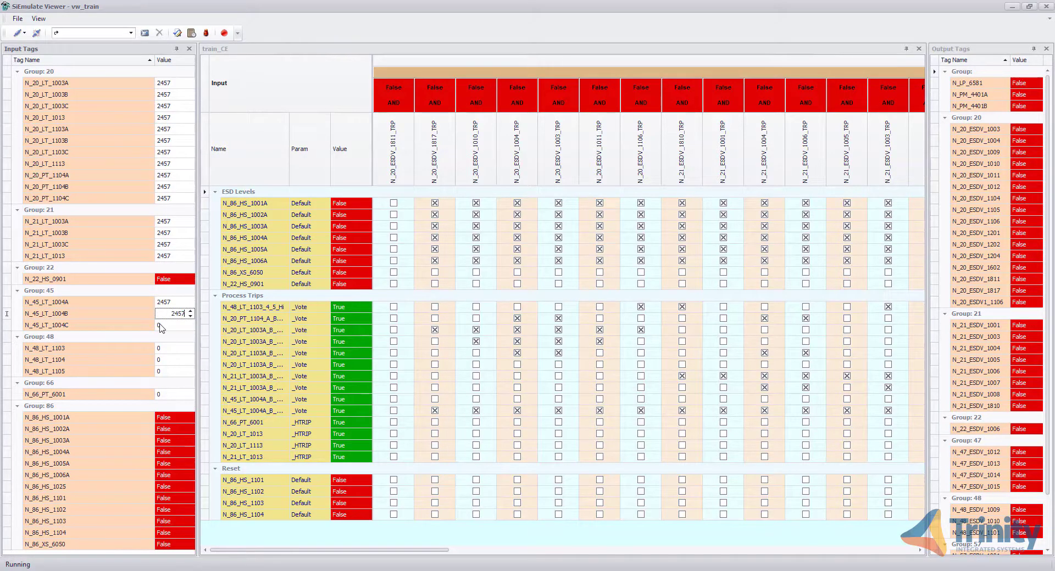
{"action": "left_click", "coordinate": [165, 325]}
{"action": "type", "text": "2457"}
Set input tags N_48_LT_1103, N_48_LT_1104, N_48_LT_1105 and N_66_PT_6001 to 2457.
{"action": "left_click", "coordinate": [166, 348]}
{"action": "type", "text": "2457"}
{"action": "left_click", "coordinate": [172, 360]}
{"action": "type", "text": "2457"}
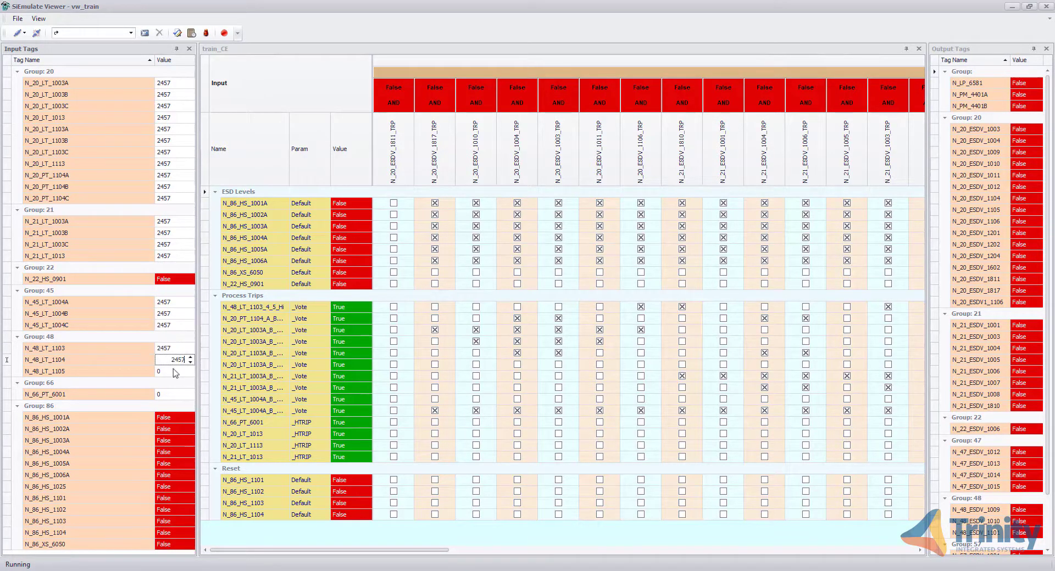
{"action": "left_click", "coordinate": [173, 371]}
{"action": "type", "text": "2457"}
{"action": "left_click", "coordinate": [174, 395]}
{"action": "type", "text": "2457"}
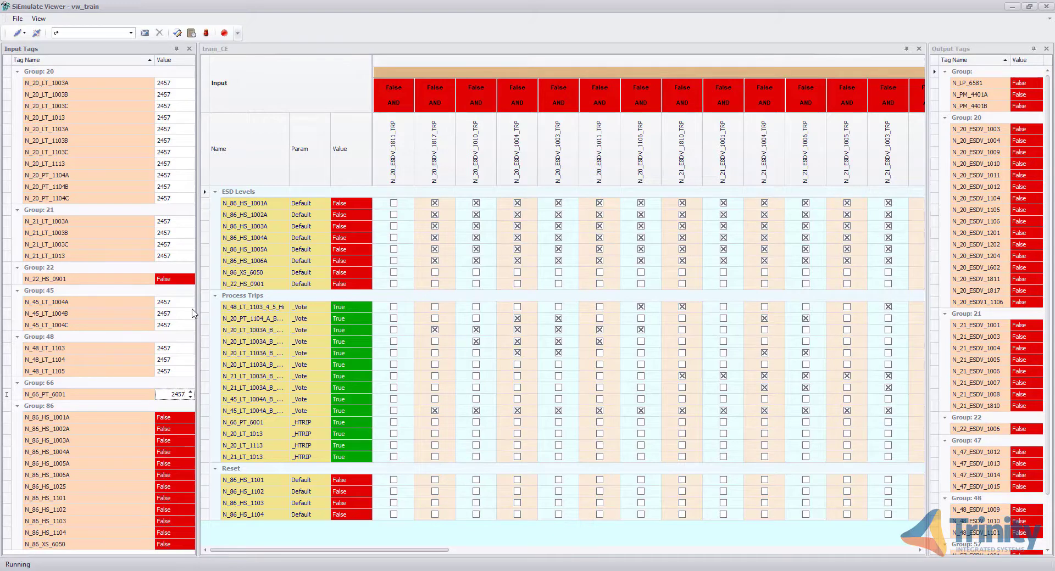
Set input tags N_22_HS_0901, N_86_HS_1001A through N_86_HS_1006A, and N_86_XS_6050 to True.
{"action": "left_click", "coordinate": [192, 279]}
{"action": "left_click", "coordinate": [192, 417]}
{"action": "left_click", "coordinate": [192, 429]}
{"action": "left_click", "coordinate": [192, 441]}
{"action": "left_click", "coordinate": [192, 452]}
{"action": "left_click", "coordinate": [192, 464]}
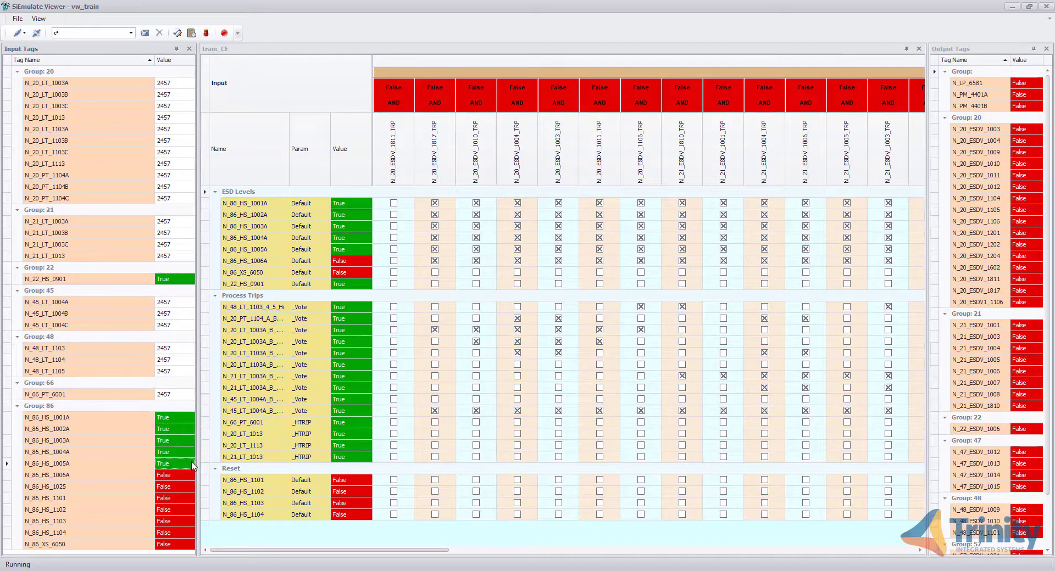
{"action": "left_click", "coordinate": [192, 475]}
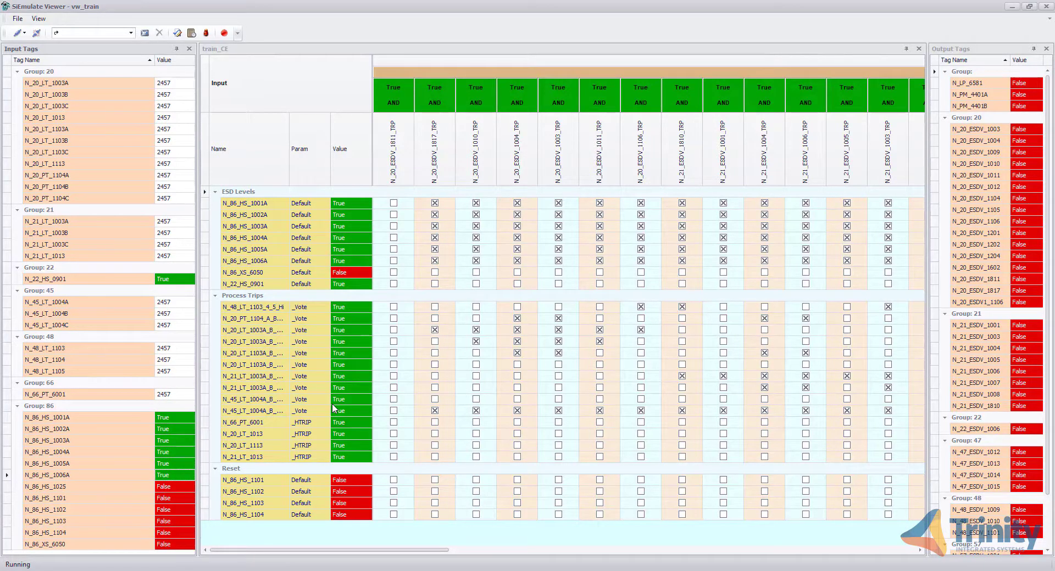
{"action": "left_click", "coordinate": [186, 545]}
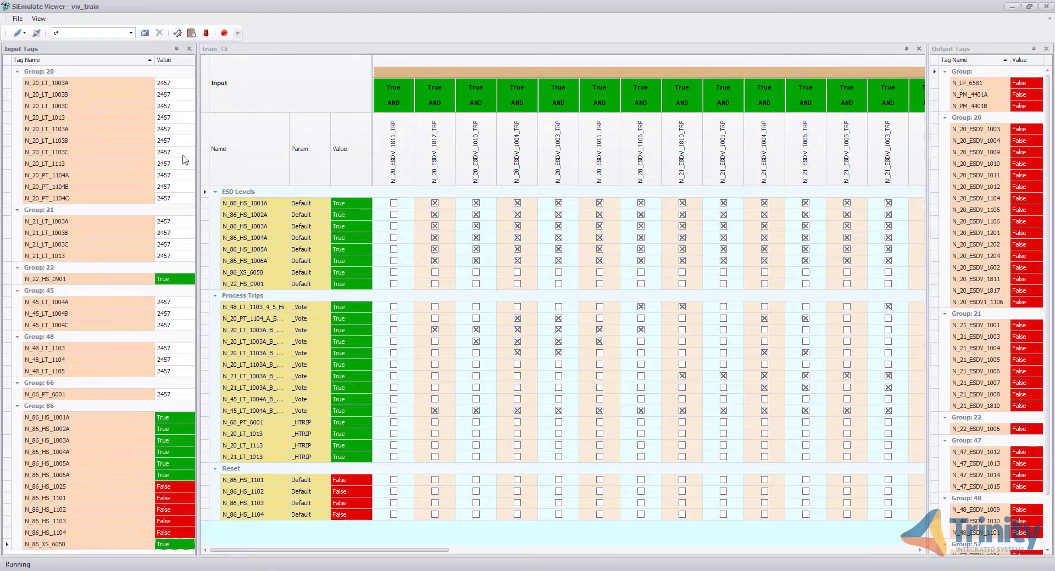
Save the current tag values as a snapshot named Initial Values.
{"action": "left_click", "coordinate": [145, 33]}
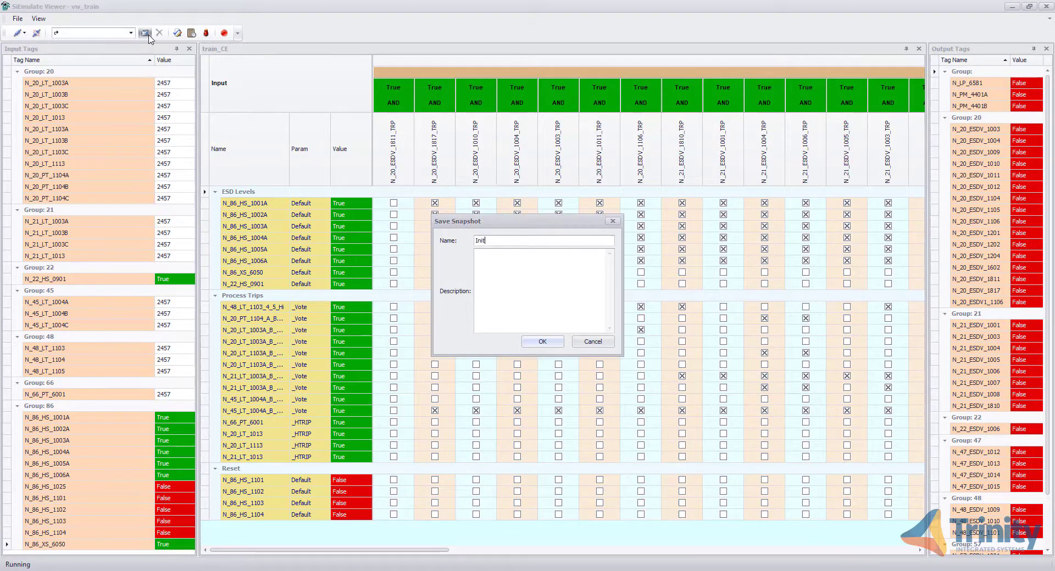
{"action": "type", "text": "Initial Values"}
{"action": "left_click", "coordinate": [549, 342]}
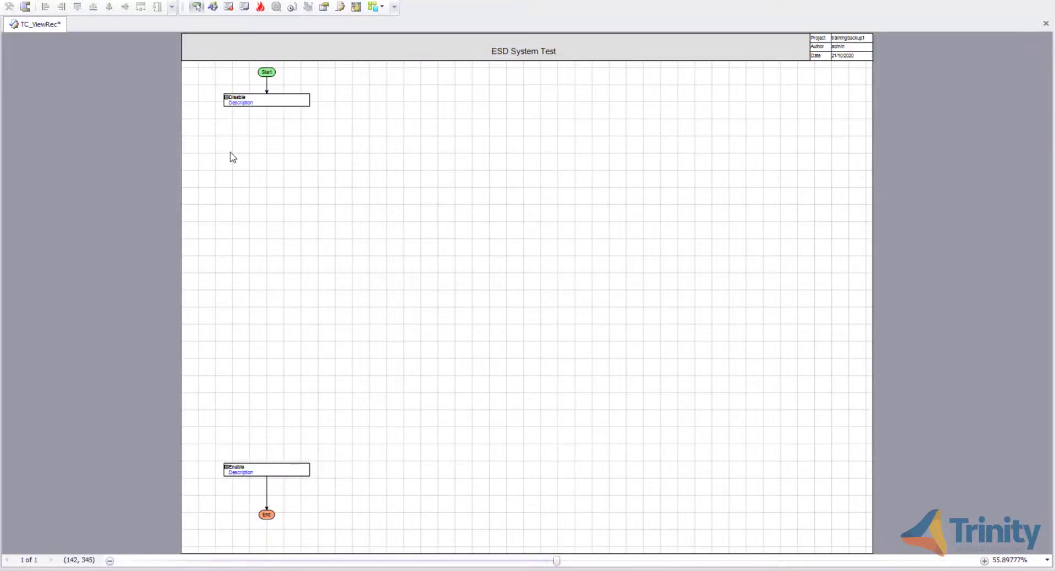
Add a Set using Viewer Snapshot block below Disable in TC_ViewRec, using vw_train's Initial Values snapshot with output tags added to the monitor list.
{"action": "left_click", "coordinate": [214, 8]}
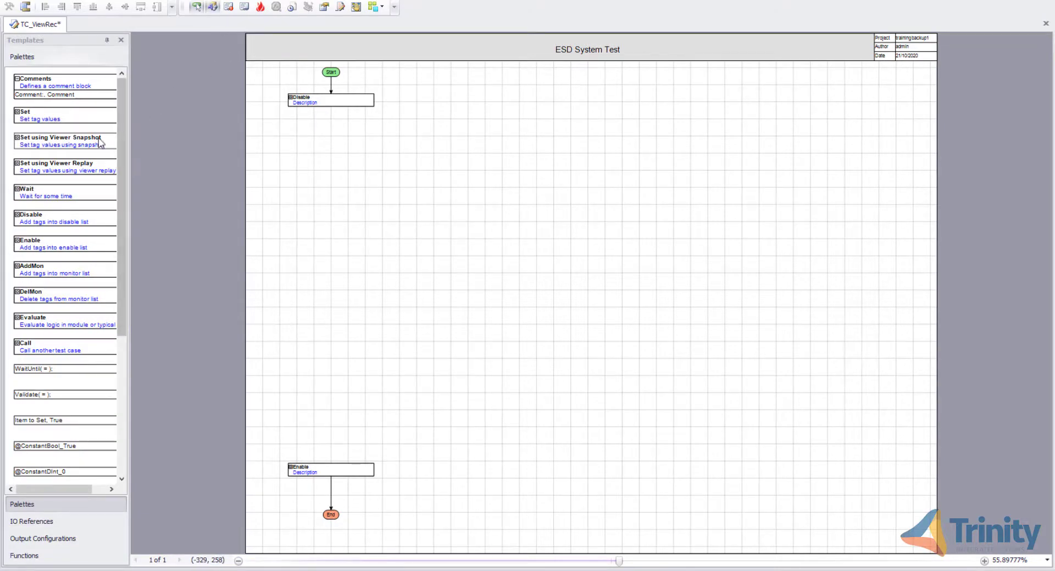
{"action": "left_click_drag", "start_coordinate": [101, 140], "coordinate": [356, 141]}
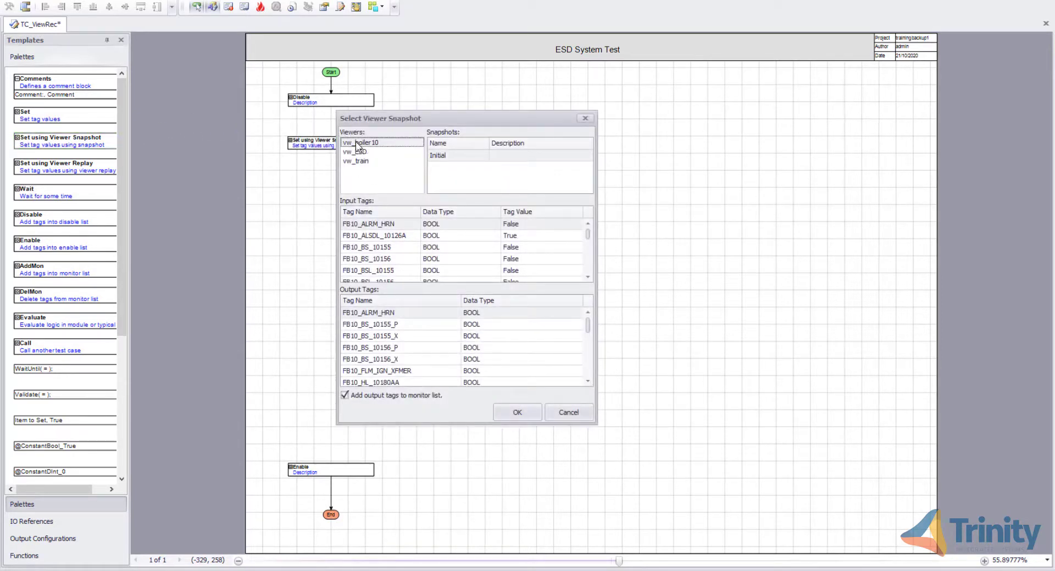
{"action": "left_click", "coordinate": [362, 162]}
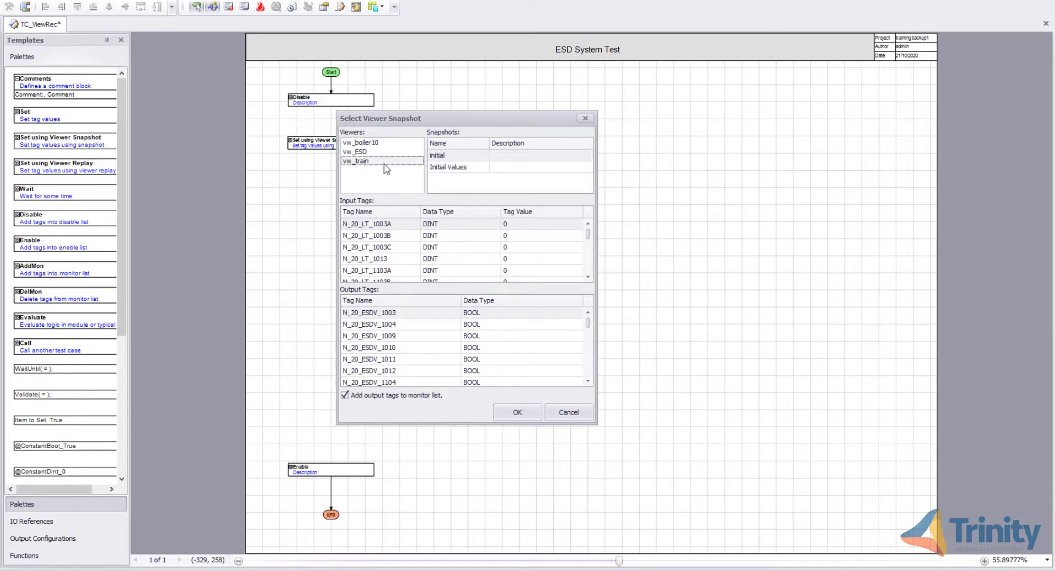
{"action": "left_click", "coordinate": [440, 168]}
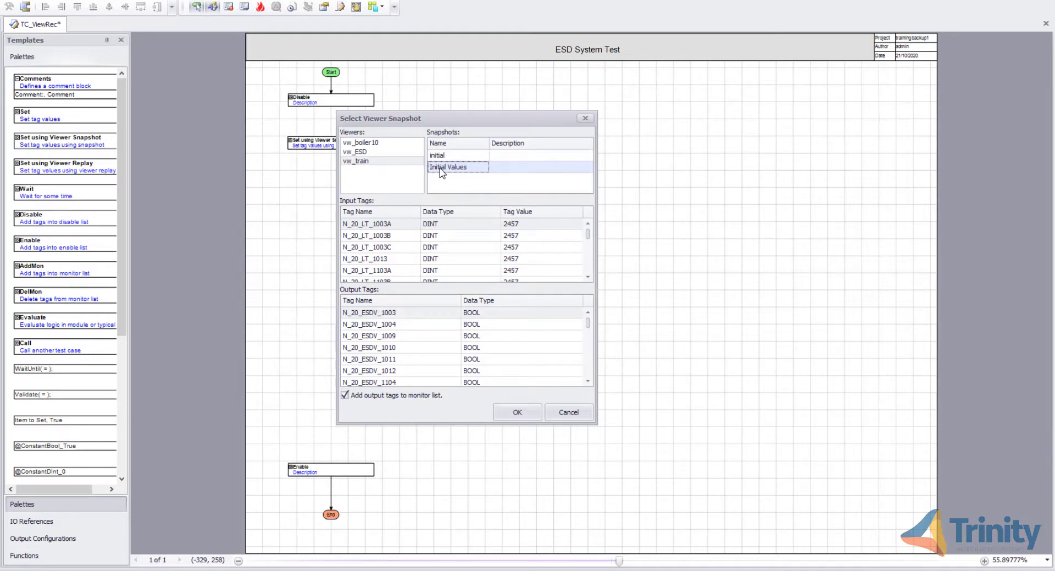
{"action": "left_click", "coordinate": [346, 396]}
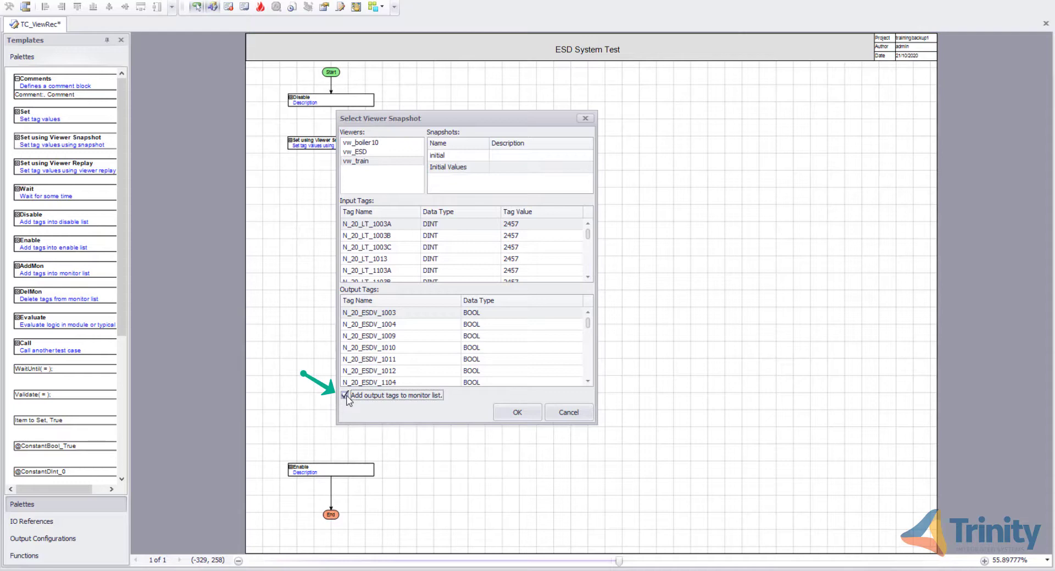
{"action": "left_click", "coordinate": [520, 412]}
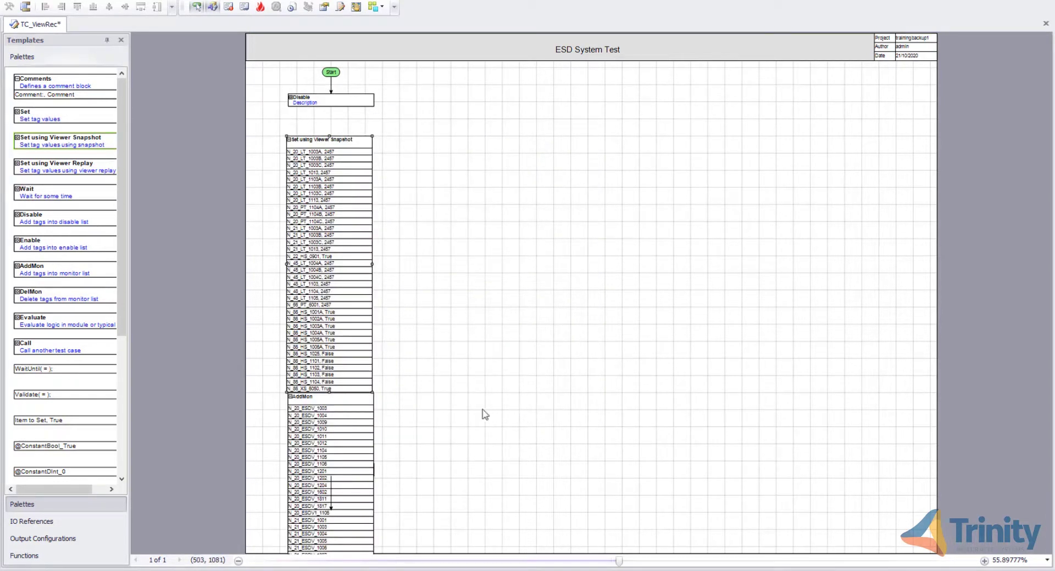
Move the AddMon block beside the snapshot block and connect Disable to the snapshot block and that block to AddMon.
{"action": "left_click_drag", "start_coordinate": [362, 405], "coordinate": [506, 136]}
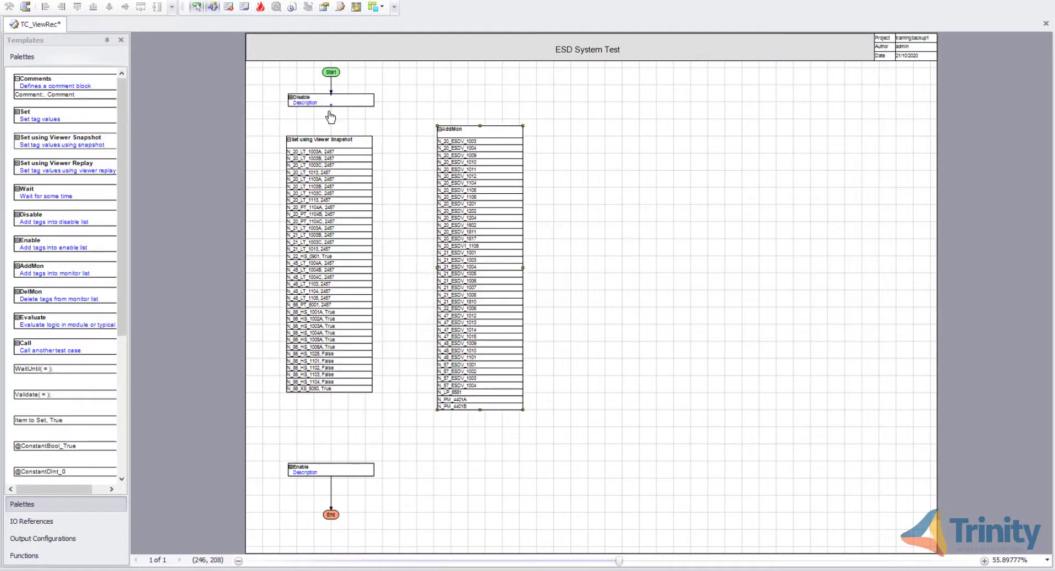
{"action": "left_click_drag", "start_coordinate": [331, 107], "coordinate": [331, 144]}
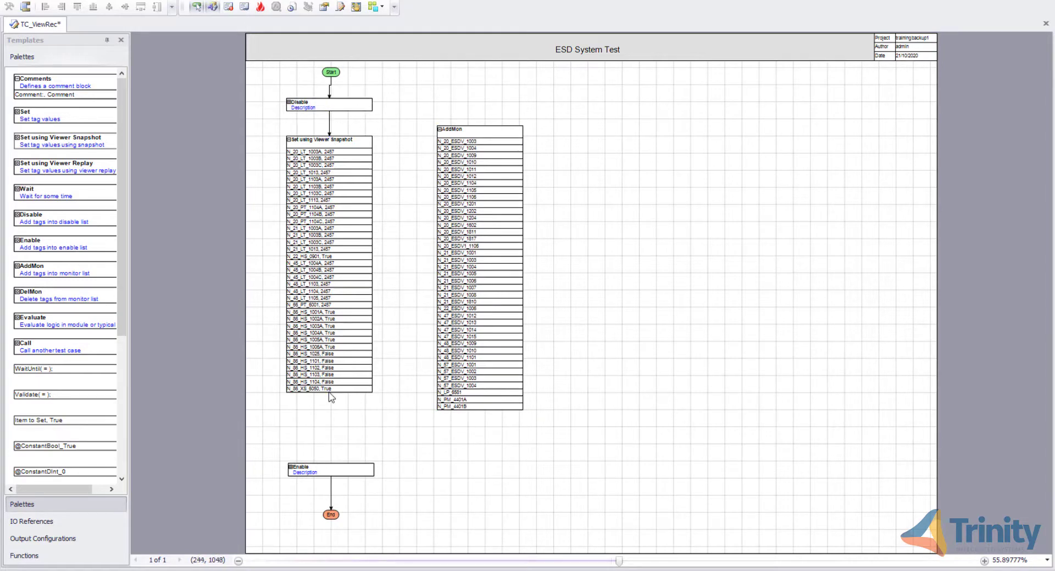
{"action": "mouse_move", "coordinate": [330, 396]}
{"action": "left_mouse_down"}
{"action": "mouse_move", "coordinate": [395, 327]}
{"action": "mouse_move", "coordinate": [466, 123]}
{"action": "left_mouse_up"}
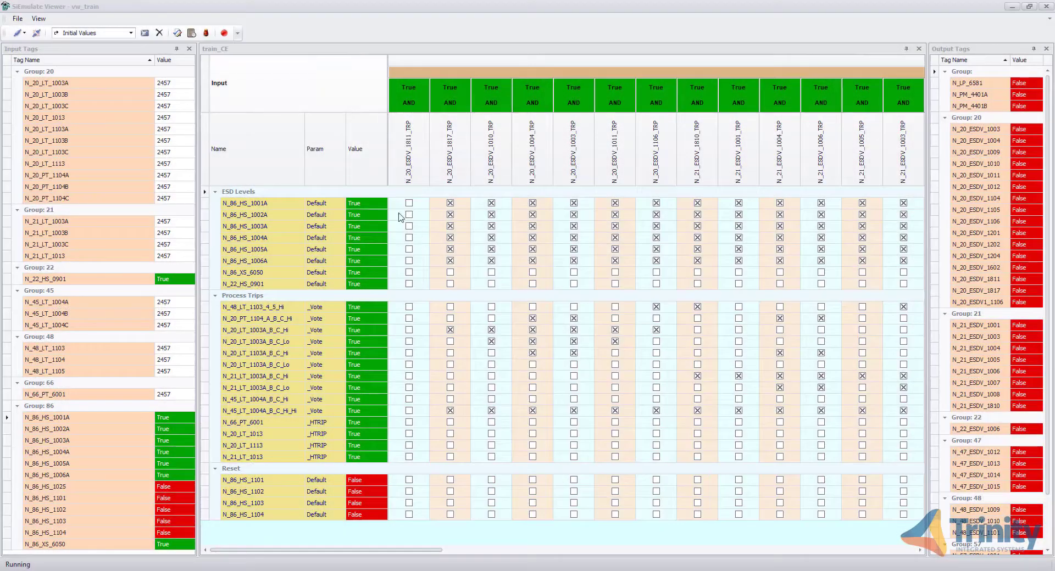
Start an event recording in the vw_train viewer and set N_86_HS_1001A through N_86_HS_1006A, N_86_XS_6050 and N_22_HS_0901 to False.
{"action": "left_click", "coordinate": [224, 33]}
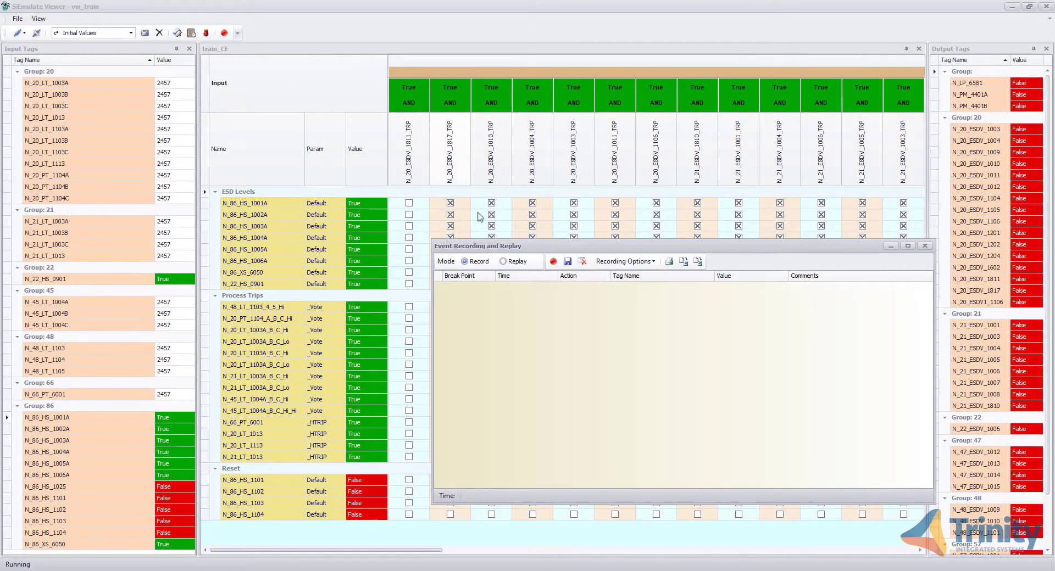
{"action": "left_click", "coordinate": [552, 265]}
{"action": "left_click", "coordinate": [190, 419]}
{"action": "left_click", "coordinate": [190, 429]}
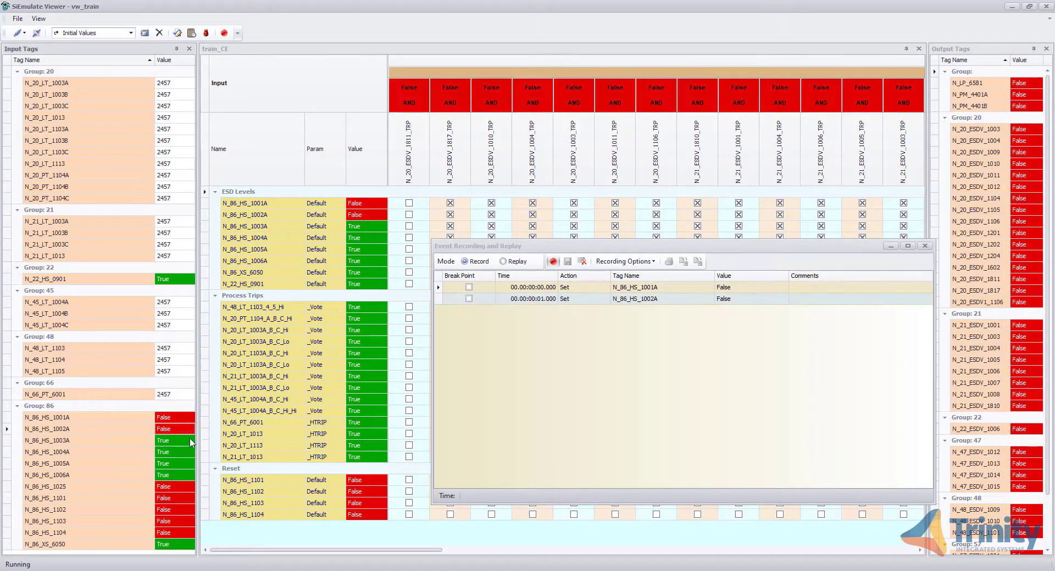
{"action": "left_click", "coordinate": [191, 441]}
{"action": "left_click", "coordinate": [191, 453]}
{"action": "left_click", "coordinate": [192, 464]}
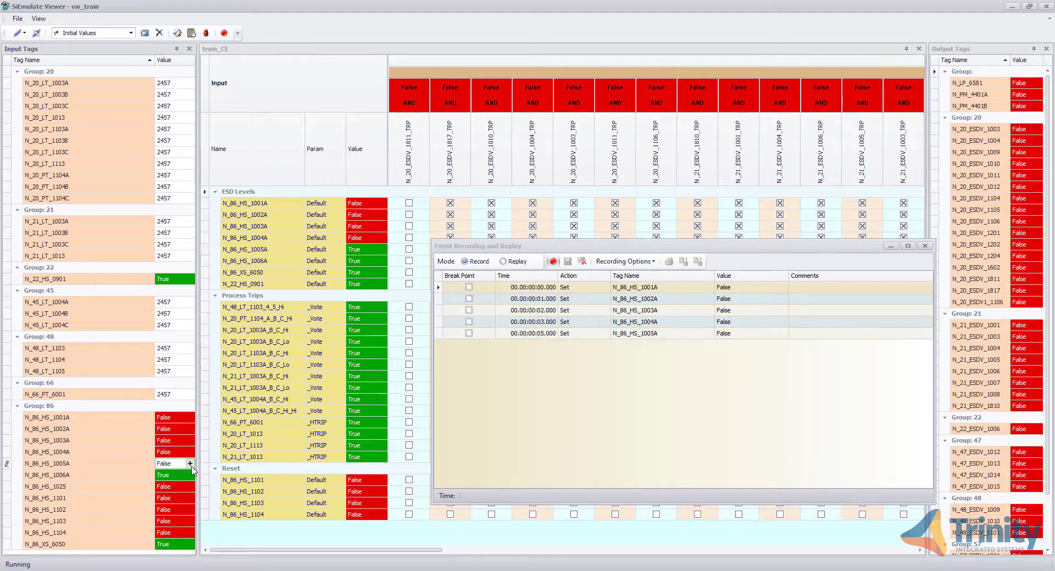
{"action": "left_click", "coordinate": [191, 476]}
{"action": "left_click", "coordinate": [191, 545]}
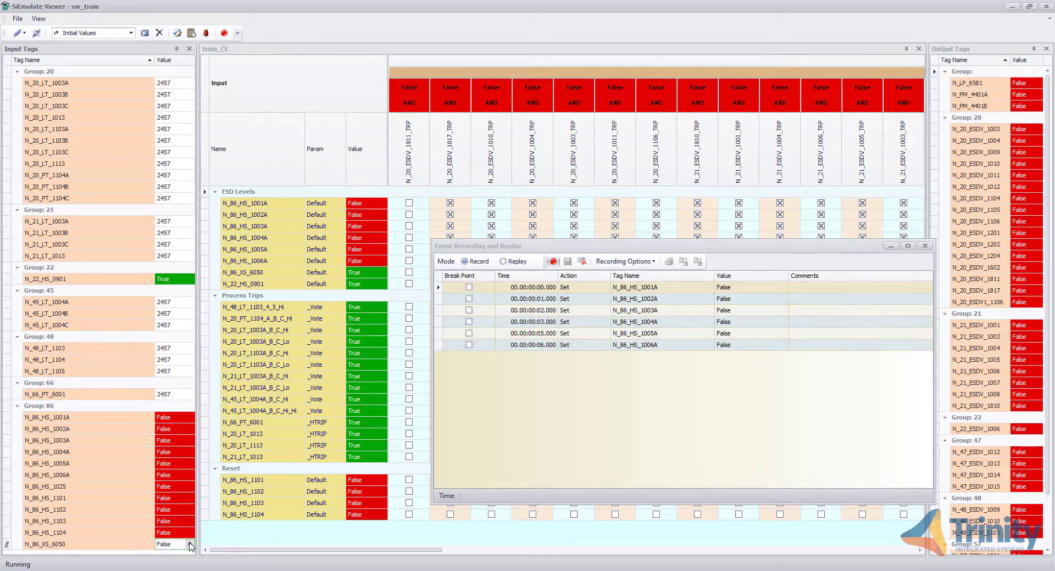
{"action": "left_click", "coordinate": [191, 279]}
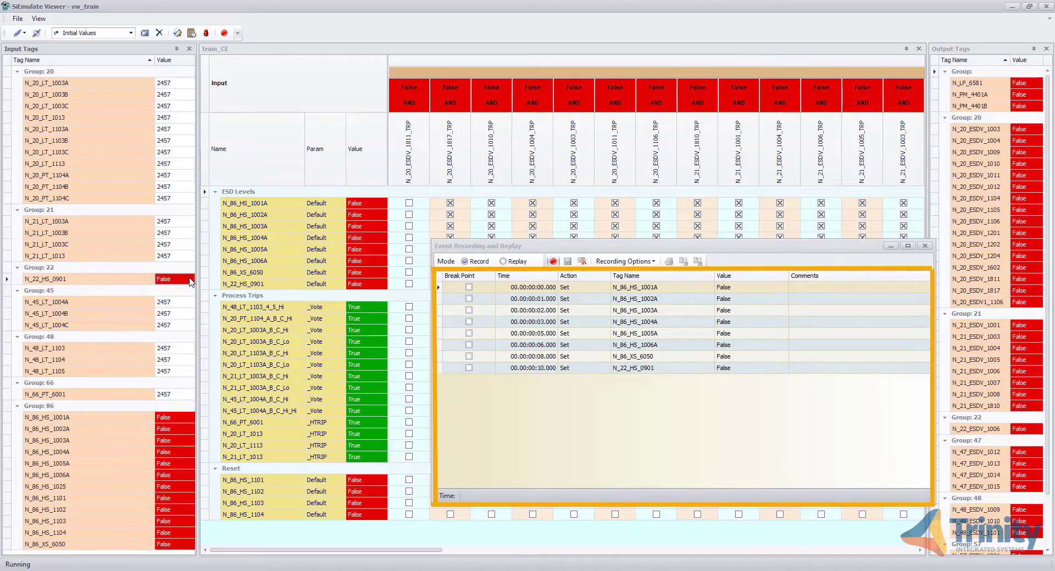
Record setting input tags N_20_LT_1003A and N_20_LT_1003B to 4000.
{"action": "left_click", "coordinate": [190, 84]}
{"action": "left_click_drag", "start_coordinate": [170, 83], "coordinate": [184, 83]}
{"action": "type", "text": "4000"}
{"action": "left_click", "coordinate": [170, 94]}
{"action": "left_click_drag", "start_coordinate": [170, 94], "coordinate": [186, 94]}
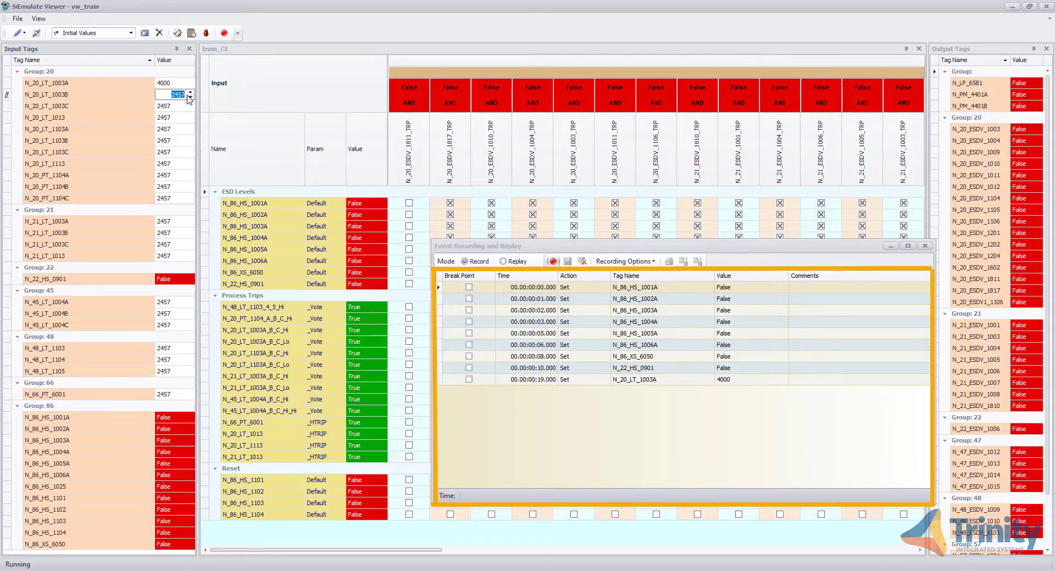
{"action": "type", "text": "4000"}
{"action": "left_click", "coordinate": [203, 102]}
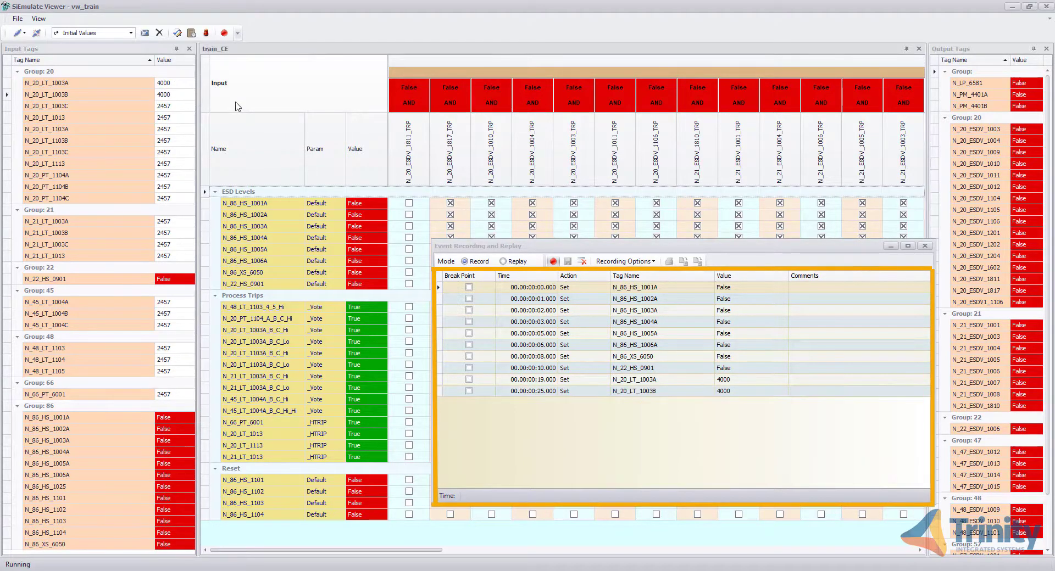
Record setting input tags N_20_LT_1003A and N_20_LT_1003B to 100.
{"action": "left_click", "coordinate": [158, 81]}
{"action": "type", "text": "1"}
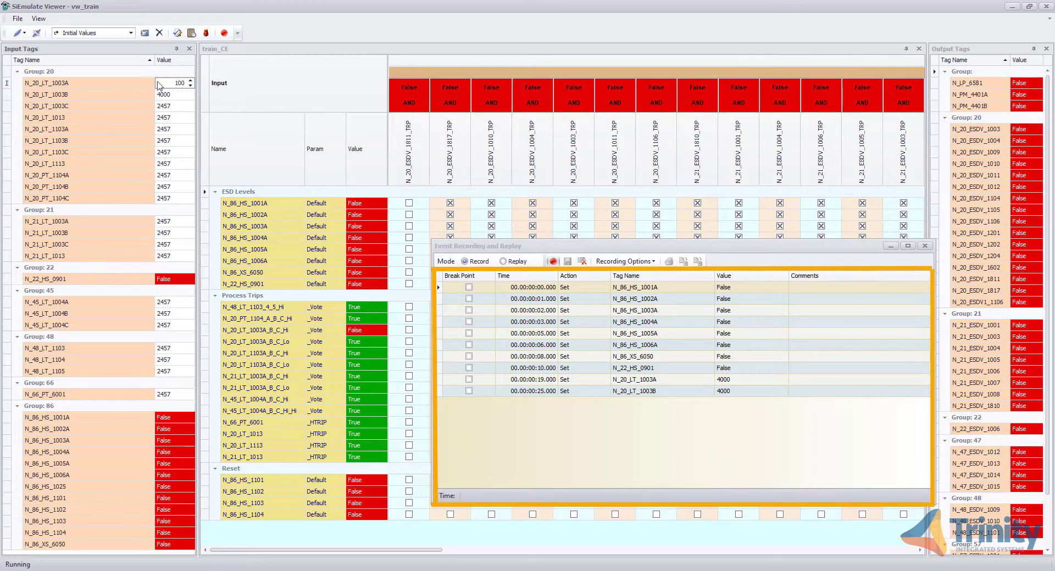
{"action": "left_click", "coordinate": [173, 94]}
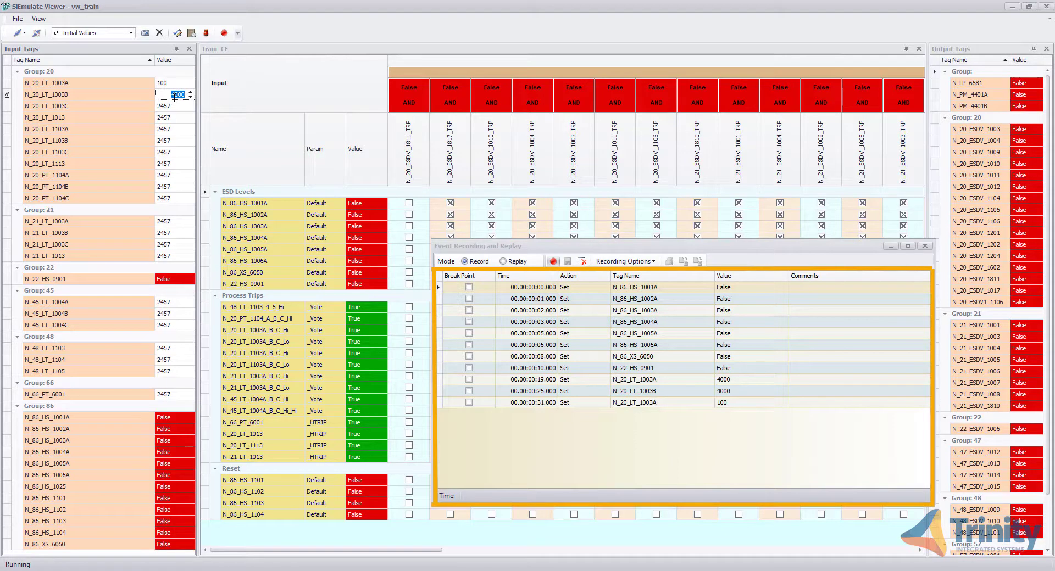
{"action": "type", "text": "100"}
{"action": "left_click", "coordinate": [249, 100]}
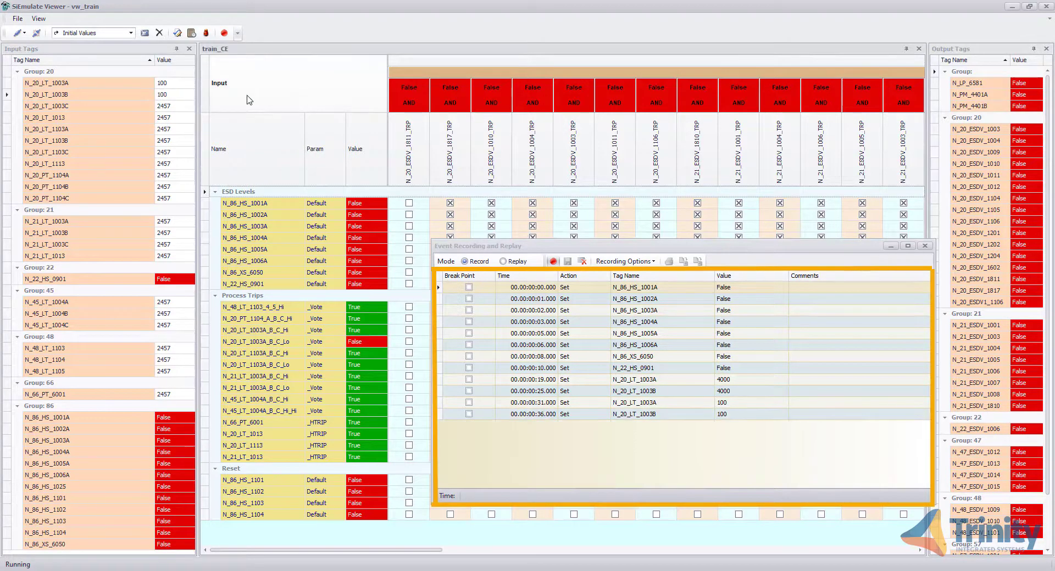
Record setting input tags N_21_LT_1003A and N_21_LT_1003B to 4000.
{"action": "left_click", "coordinate": [170, 222]}
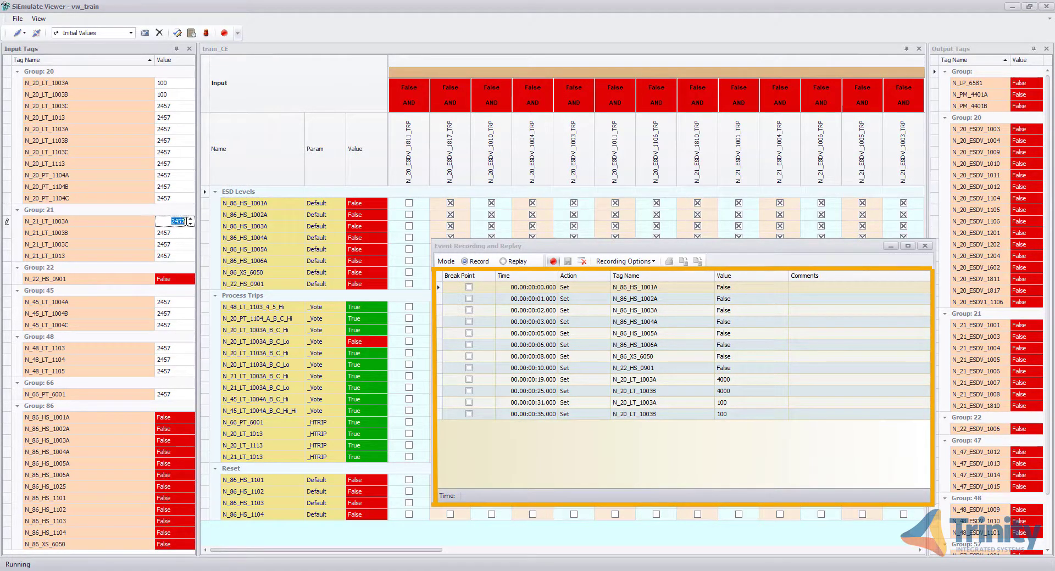
{"action": "type", "text": "4000"}
{"action": "key", "text": "Return"}
{"action": "left_click", "coordinate": [173, 234]}
{"action": "left_click_drag", "start_coordinate": [171, 232], "coordinate": [182, 233]}
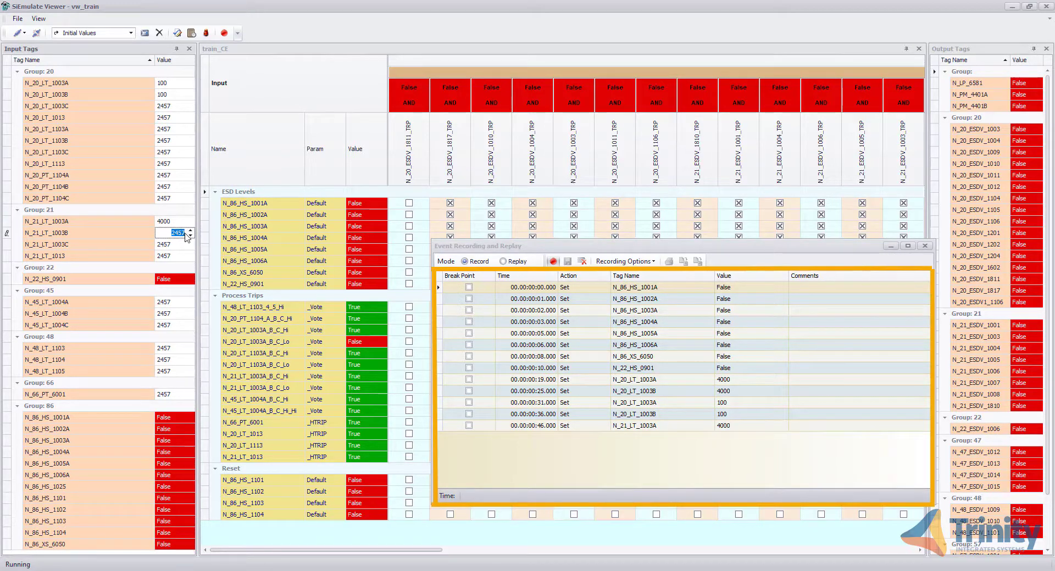
{"action": "type", "text": "4000"}
{"action": "left_click", "coordinate": [240, 174]}
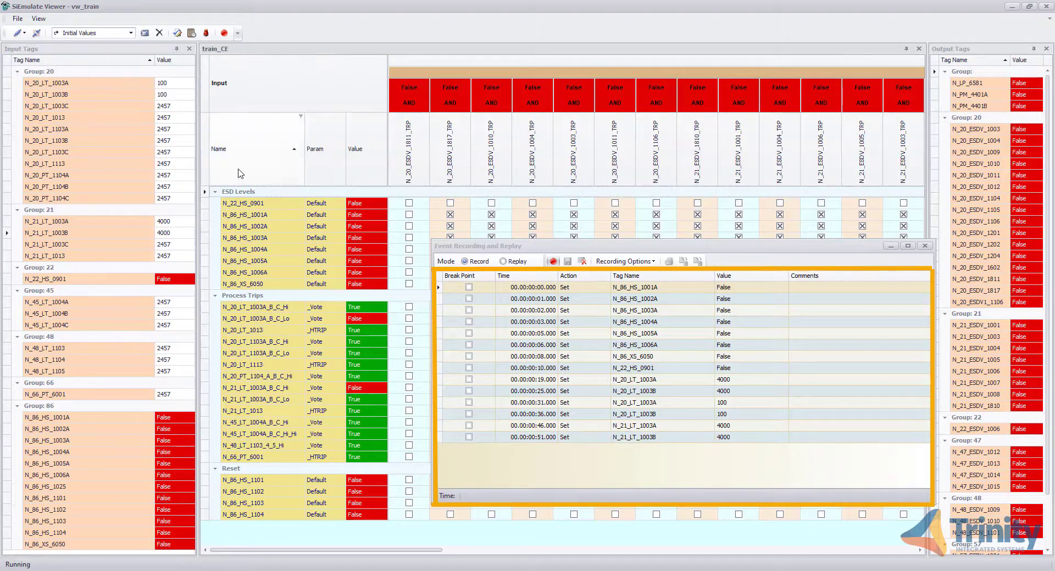
Record setting input tags N_21_LT_1003A and N_21_LT_1003B to 100.
{"action": "left_click", "coordinate": [161, 223]}
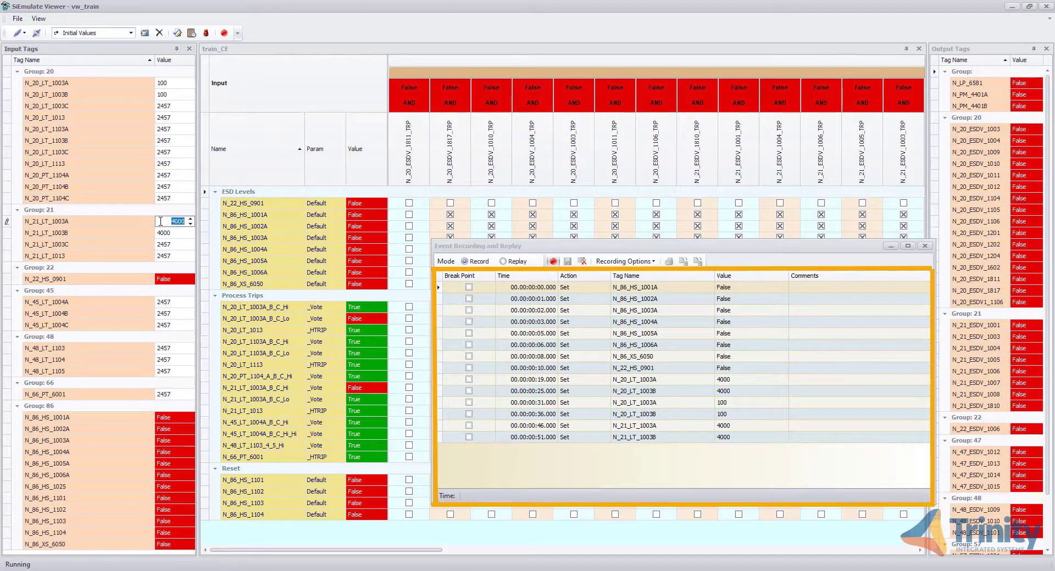
{"action": "type", "text": "100"}
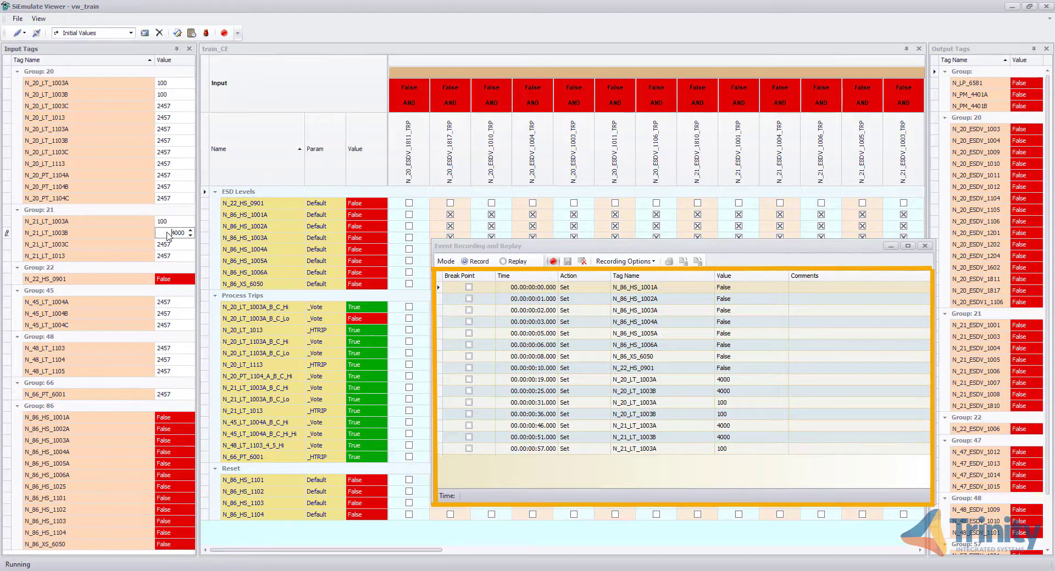
{"action": "left_click", "coordinate": [167, 233]}
{"action": "type", "text": "100"}
{"action": "left_click", "coordinate": [269, 175]}
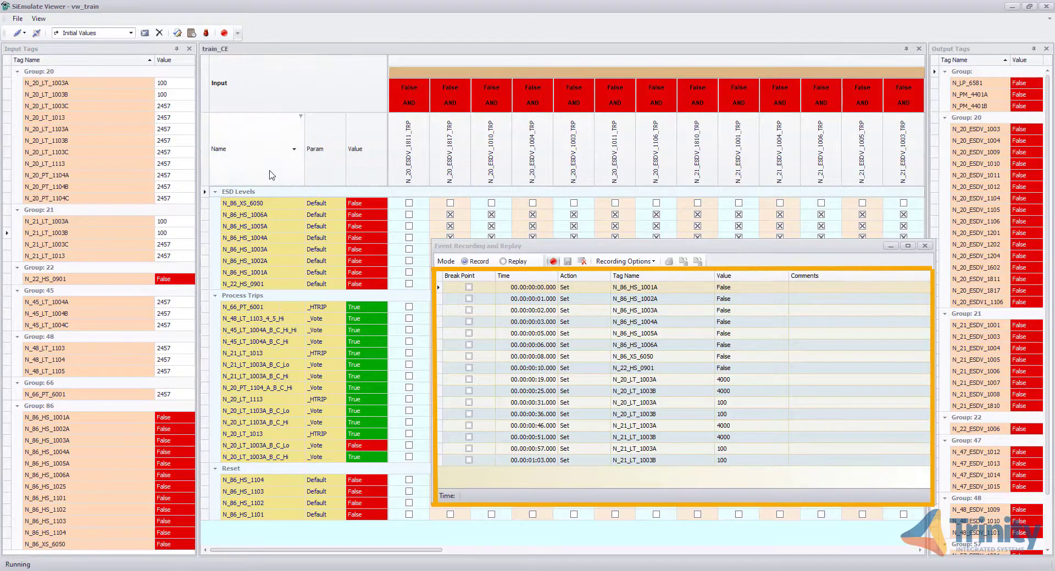
Stop the event recording, save it for replay as ESD Trips, and close the recorder.
{"action": "left_click", "coordinate": [553, 263]}
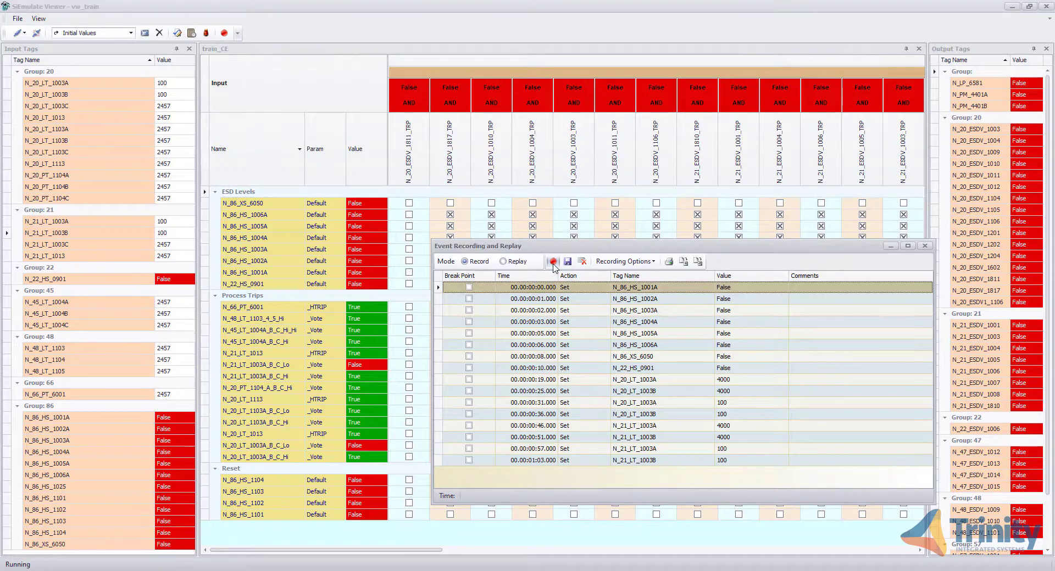
{"action": "left_click", "coordinate": [567, 262]}
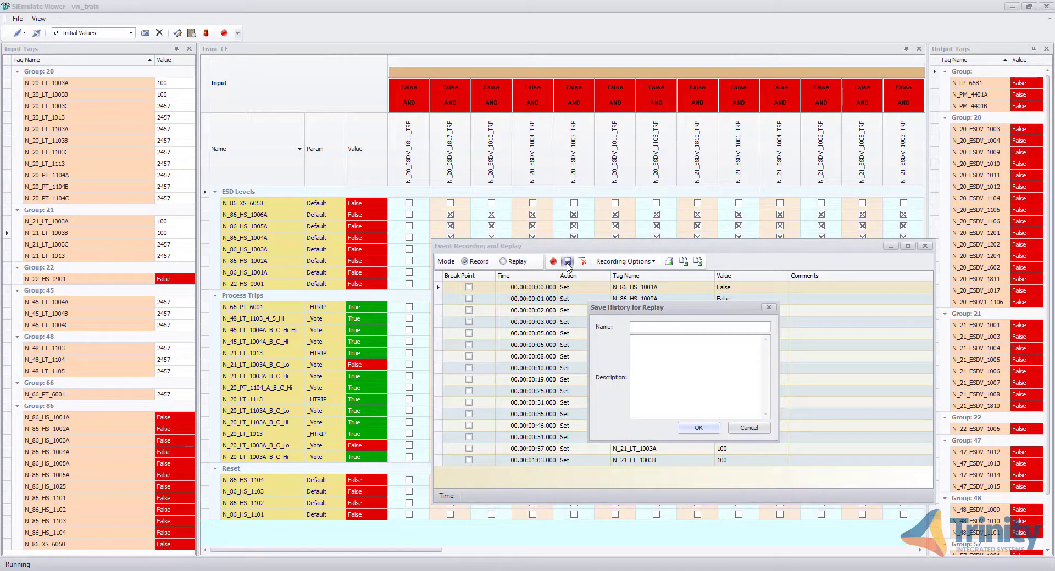
{"action": "type", "text": "ESD Trips"}
{"action": "left_click", "coordinate": [690, 429]}
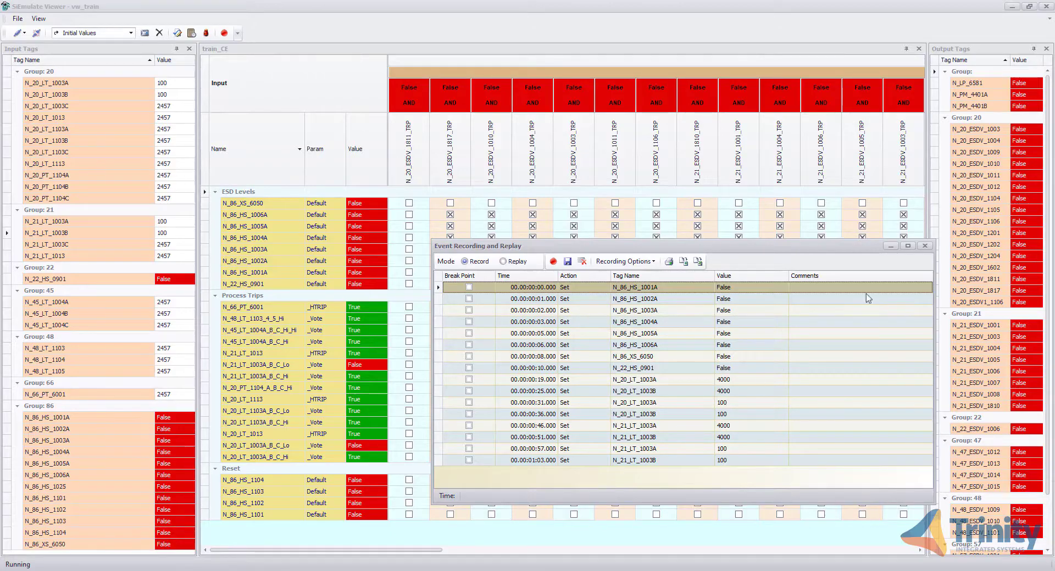
{"action": "left_click", "coordinate": [925, 248]}
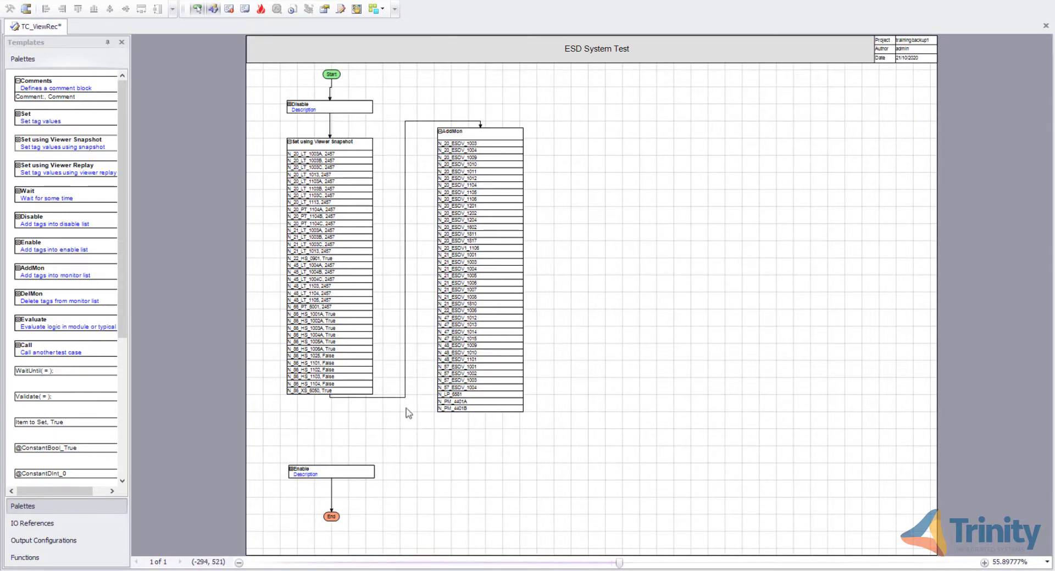
Add a Set using Viewer Replay block beside the AddMon block and choose vw_train's ESD Trips recording for it.
{"action": "left_click", "coordinate": [92, 172]}
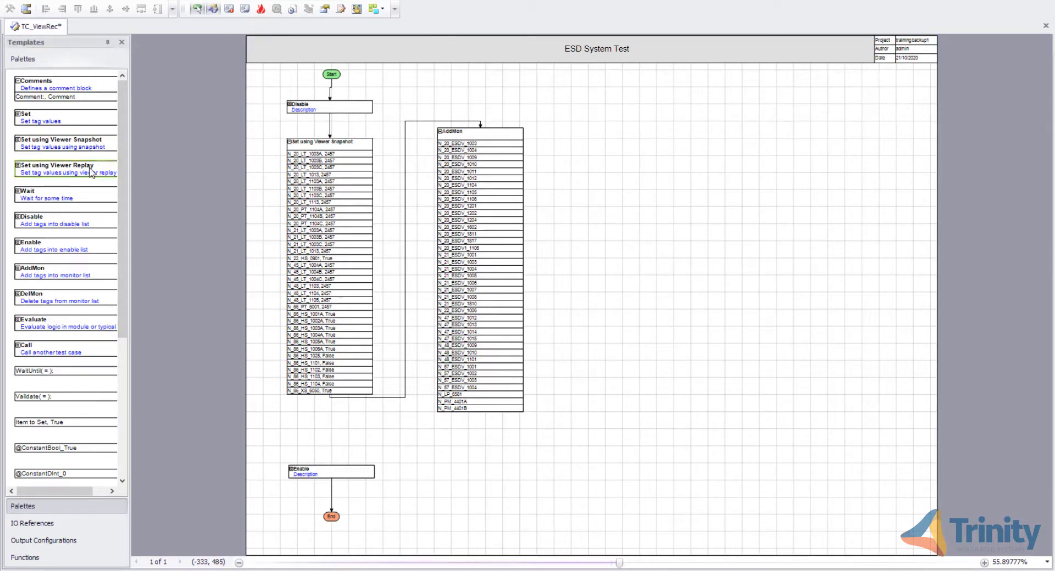
{"action": "left_click_drag", "start_coordinate": [91, 171], "coordinate": [653, 143]}
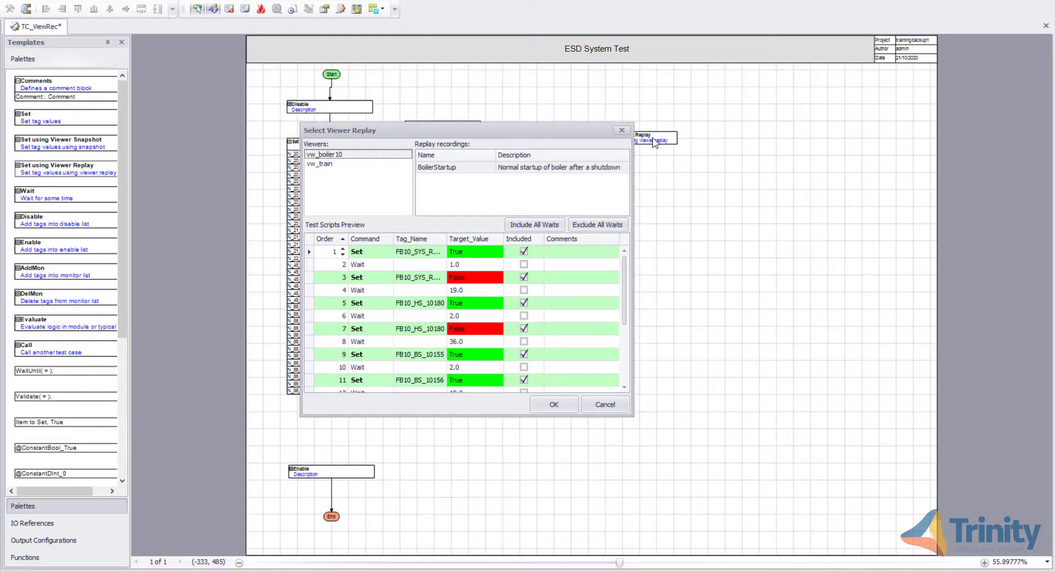
{"action": "left_click", "coordinate": [352, 166]}
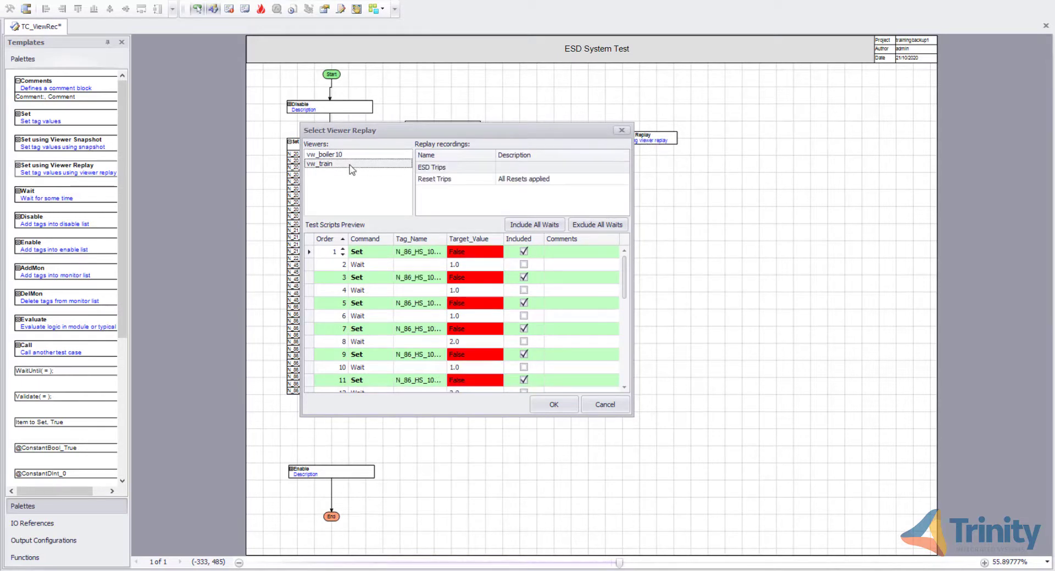
{"action": "left_click", "coordinate": [430, 172]}
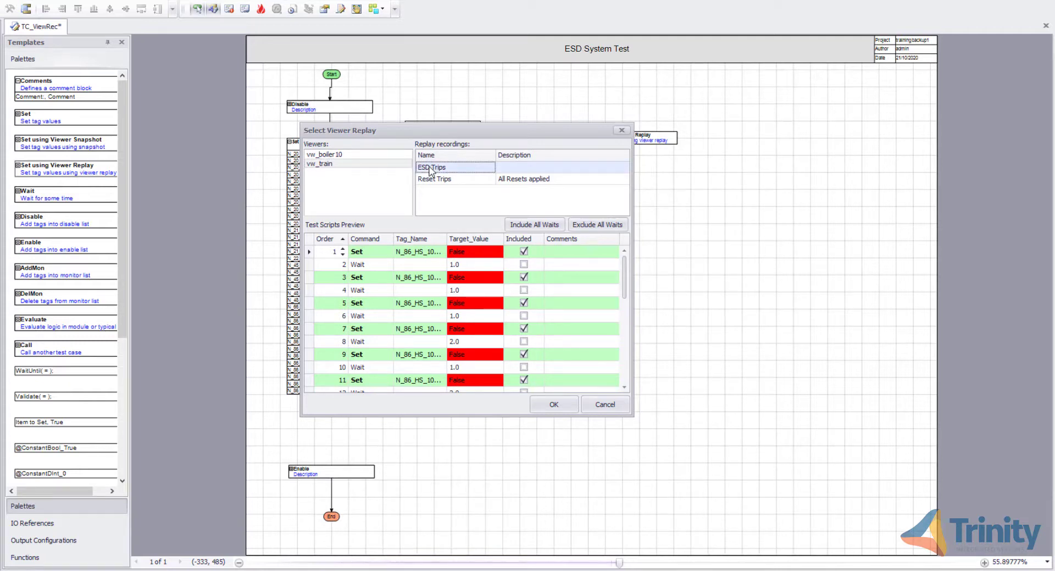
Review the ESD Trips script preview and insert it into the block with only the Set commands, leaving the Waits excluded.
{"action": "scroll", "coordinate": [459, 275], "scroll_direction": "down", "scroll_amount": 2}
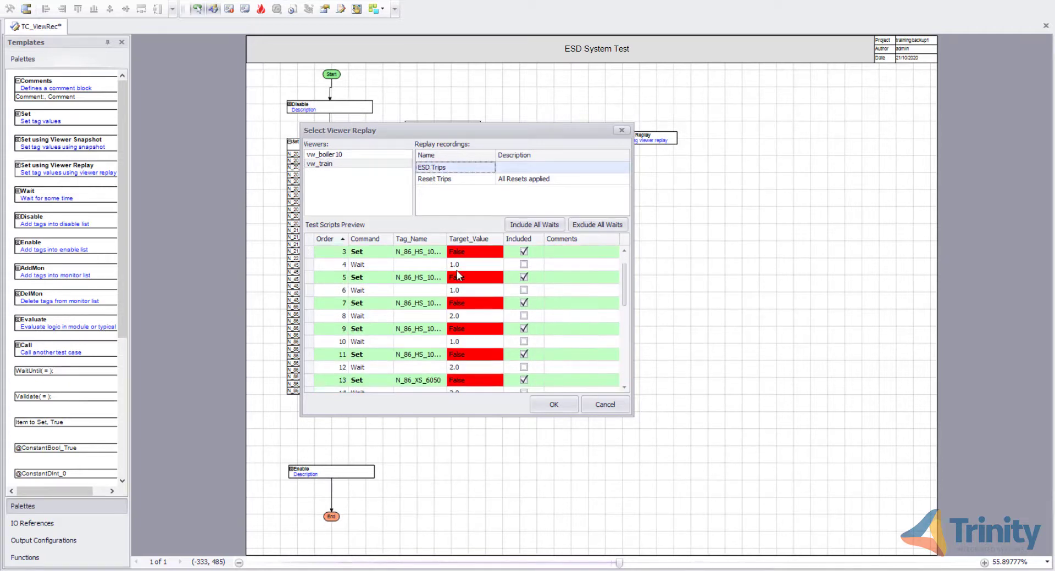
{"action": "scroll", "coordinate": [458, 276], "scroll_direction": "down", "scroll_amount": 6}
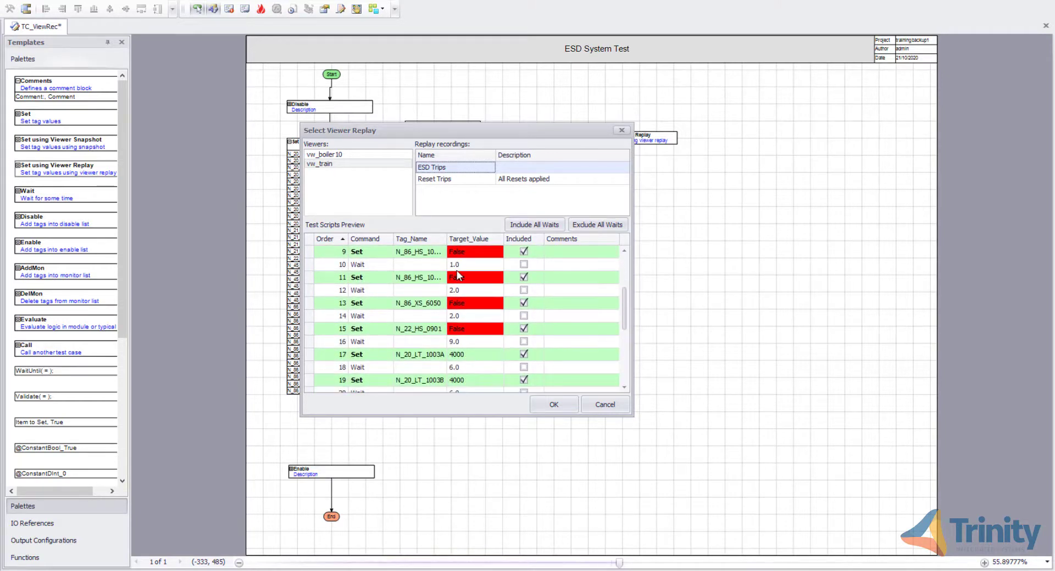
{"action": "scroll", "coordinate": [459, 276], "scroll_direction": "down", "scroll_amount": 4}
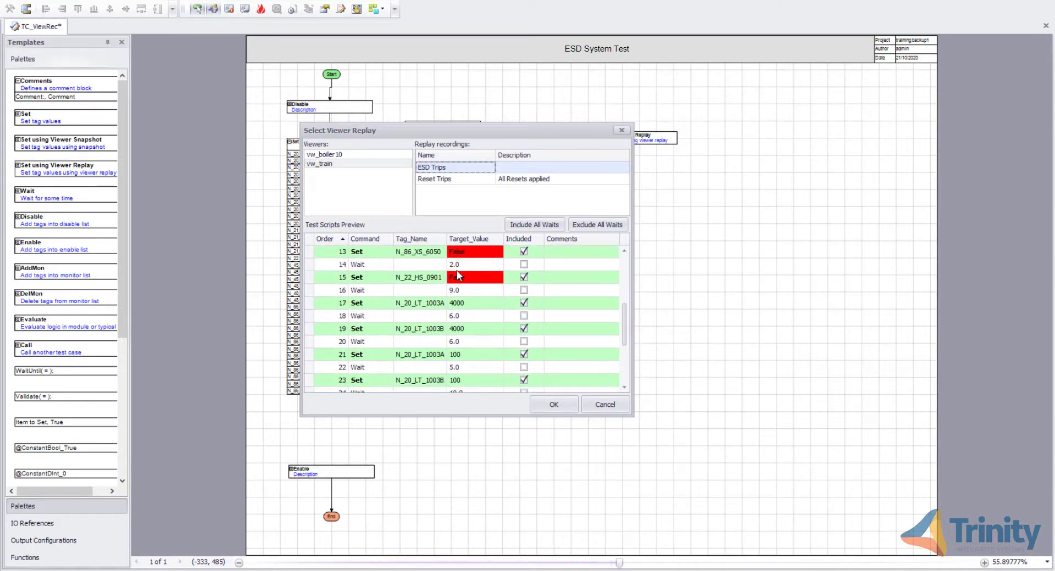
{"action": "scroll", "coordinate": [459, 275], "scroll_direction": "down", "scroll_amount": 4}
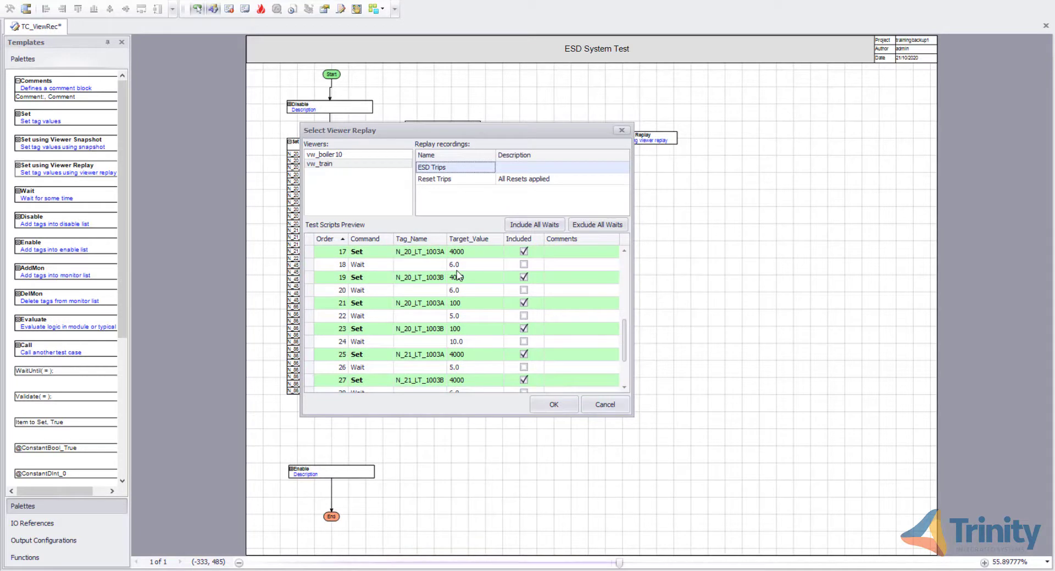
{"action": "left_click", "coordinate": [523, 342]}
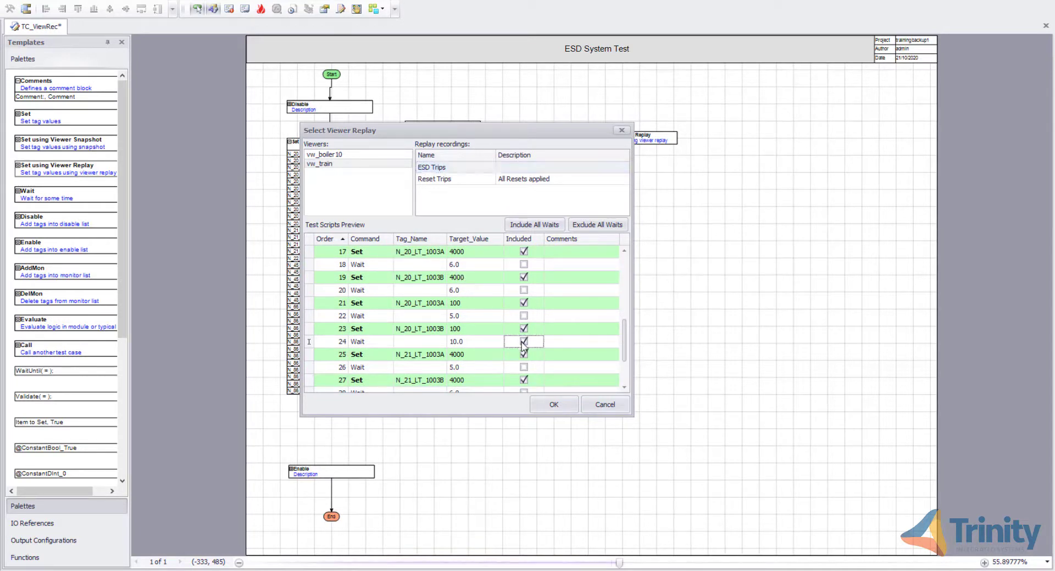
{"action": "left_click", "coordinate": [524, 343]}
{"action": "left_click", "coordinate": [556, 403]}
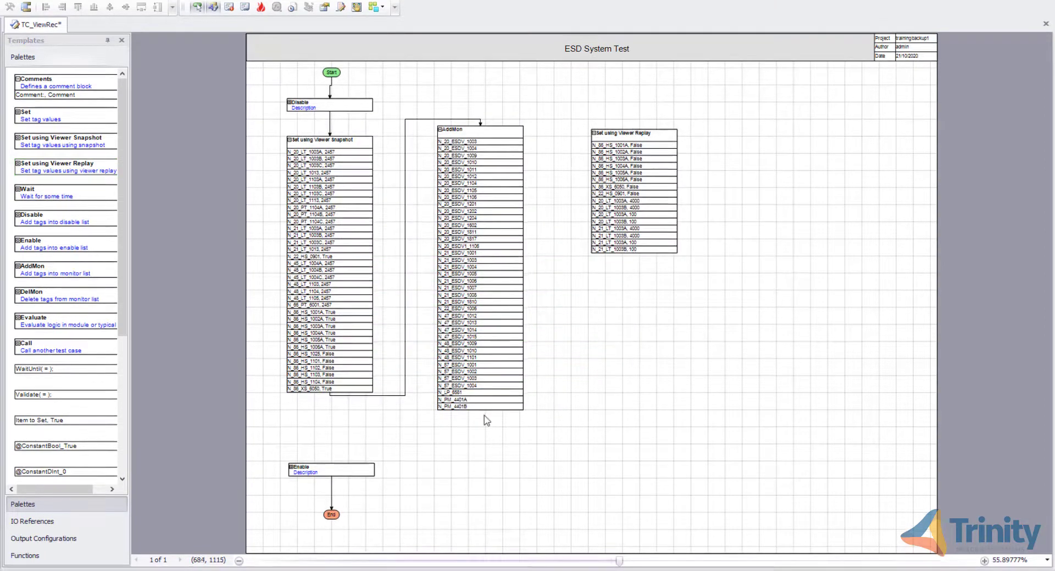
Connect AddMon to the Set using Viewer Replay block and that block to Enable, routing the last connector below the blocks.
{"action": "left_click_drag", "start_coordinate": [480, 411], "coordinate": [634, 126]}
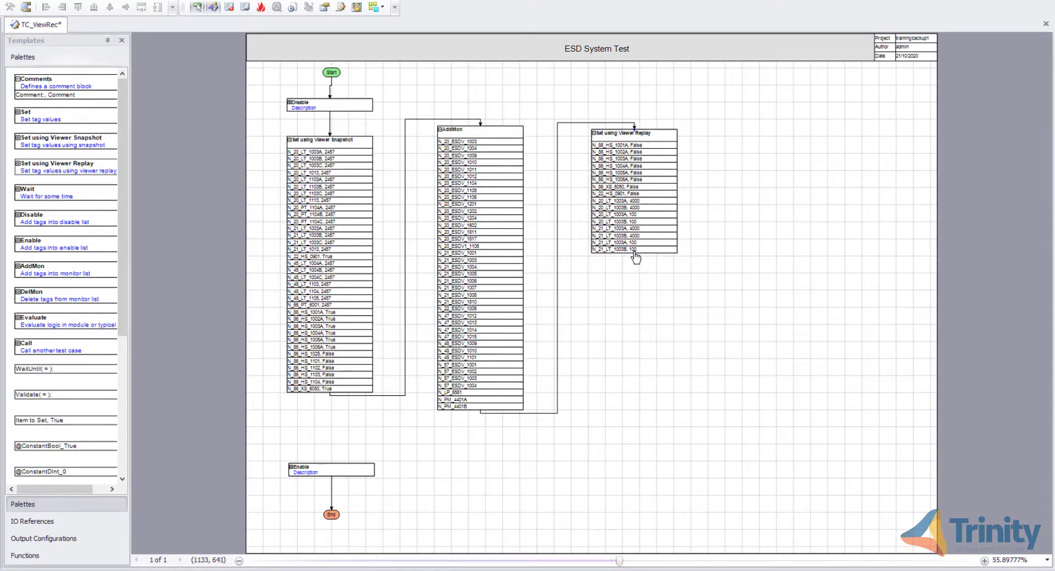
{"action": "left_click_drag", "start_coordinate": [634, 254], "coordinate": [336, 469]}
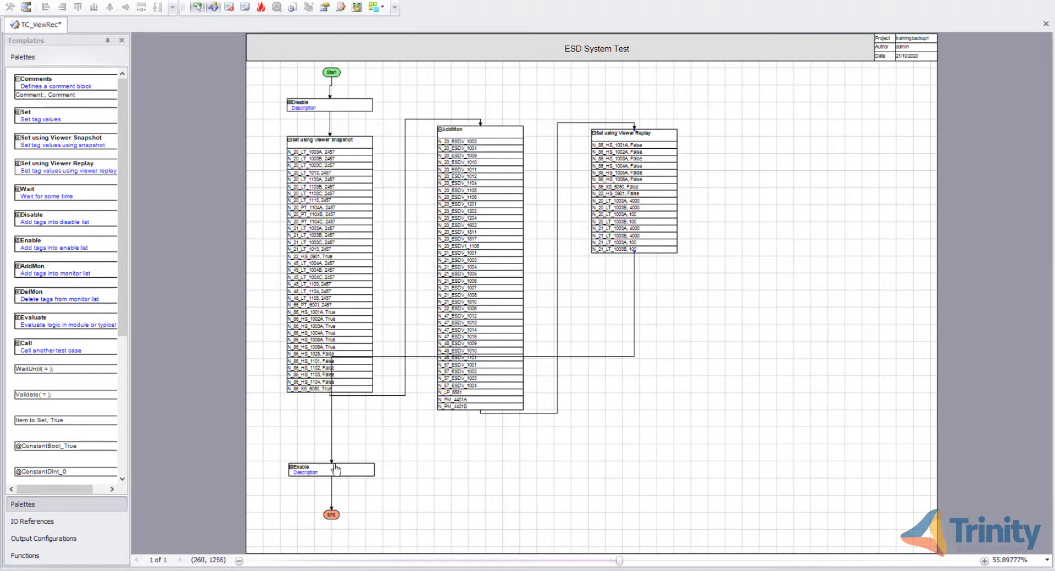
{"action": "left_click", "coordinate": [417, 356]}
{"action": "left_click_drag", "start_coordinate": [408, 379], "coordinate": [409, 437]}
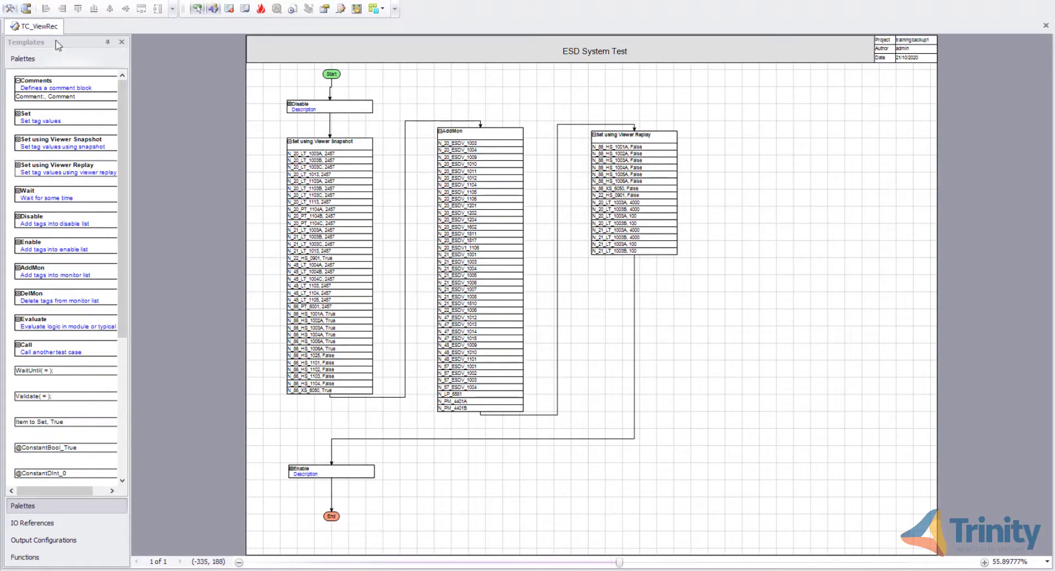
Generate the TC_ViewRec test case commands and arrange their window narrowly beside the vw_train viewer.
{"action": "left_click", "coordinate": [10, 8]}
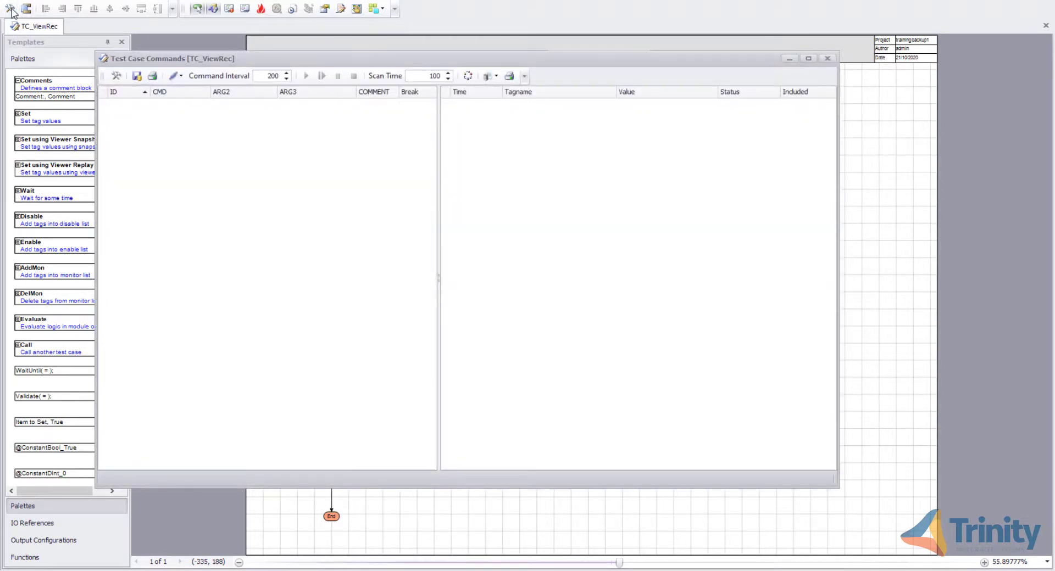
{"action": "left_click", "coordinate": [116, 76]}
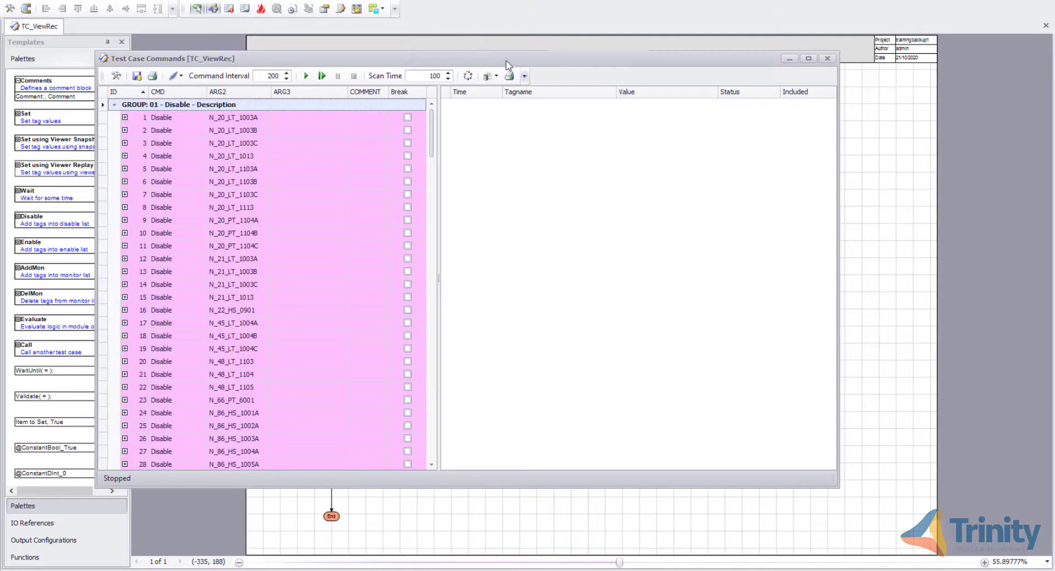
{"action": "left_click_drag", "start_coordinate": [539, 58], "coordinate": [654, 74]}
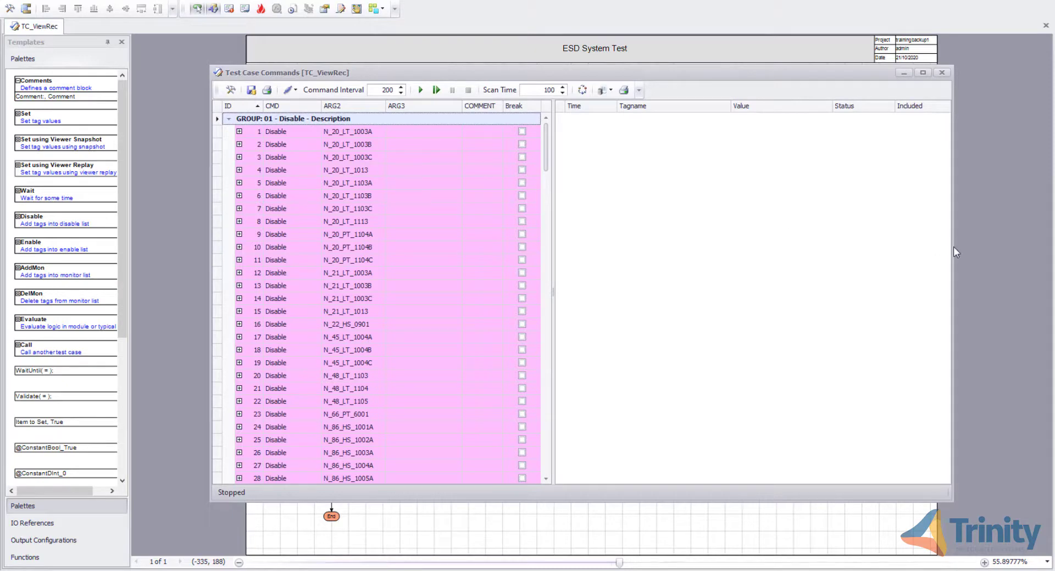
{"action": "left_click_drag", "start_coordinate": [953, 247], "coordinate": [553, 210]}
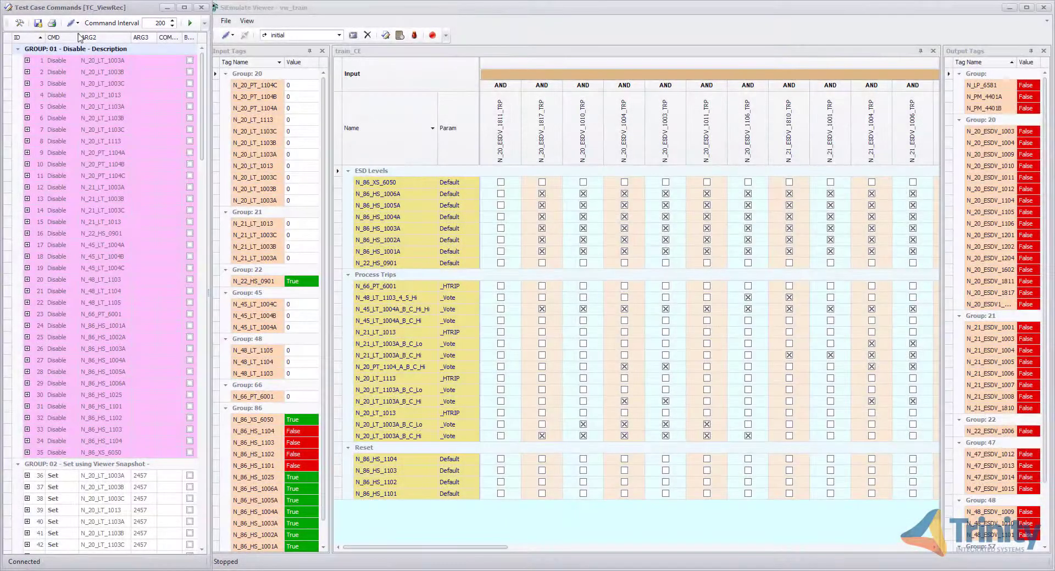
Start the vw_train viewer and run the TC_ViewRec test case commands continuously.
{"action": "left_click", "coordinate": [233, 36]}
{"action": "left_click", "coordinate": [235, 50]}
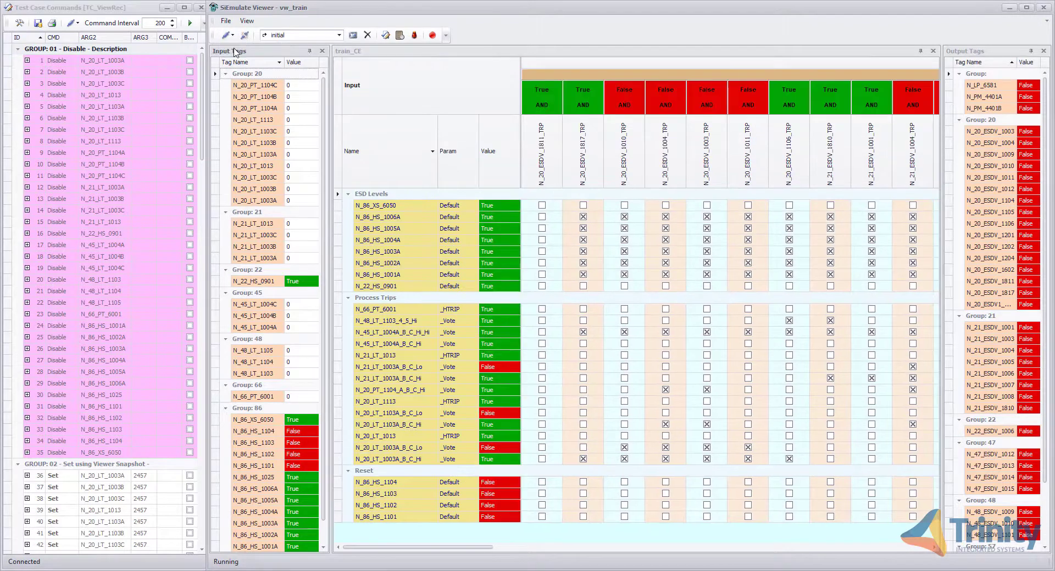
{"action": "left_click", "coordinate": [190, 24]}
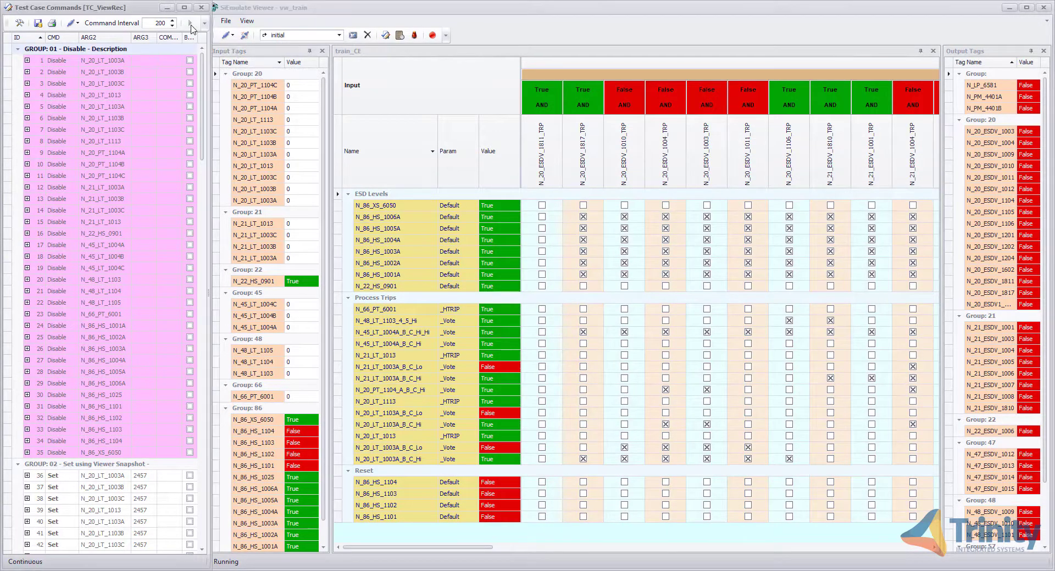